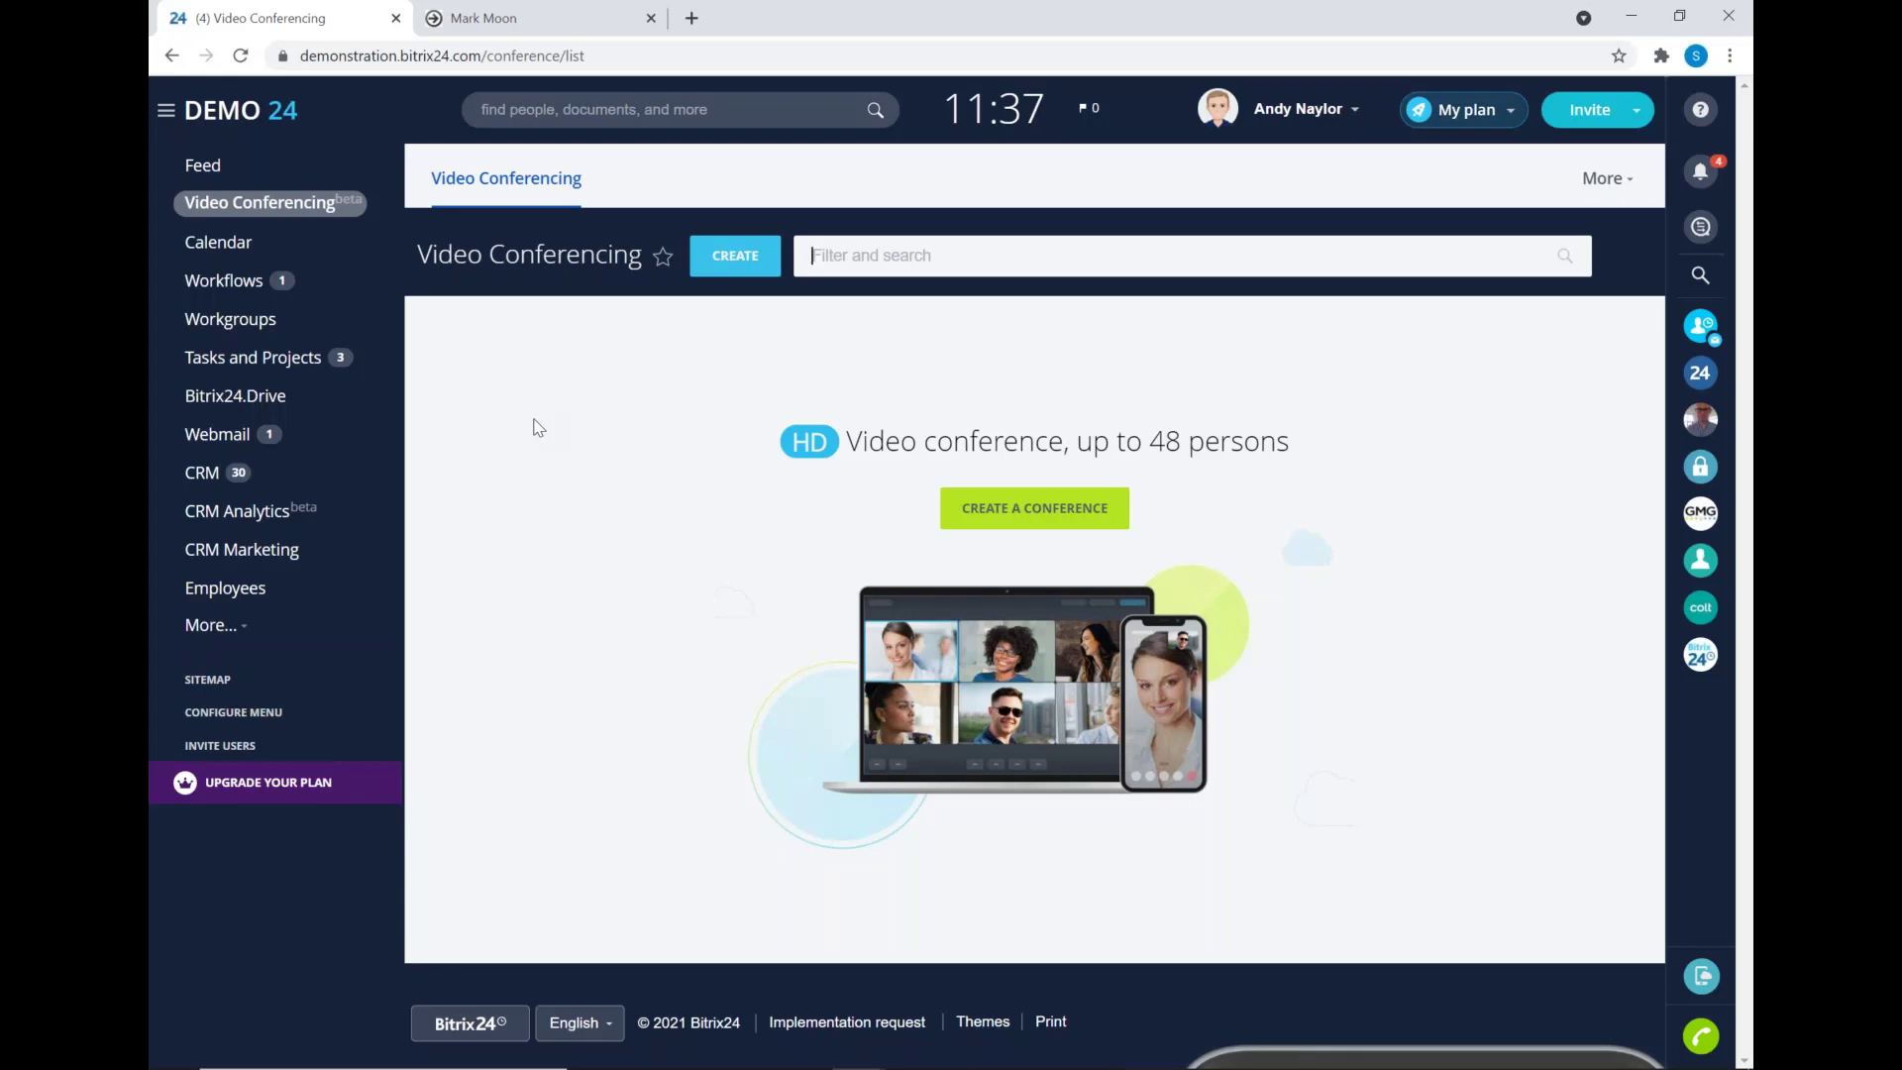
# Create a conference named 'Requirements Call' and add Jo Smith as its attendee
pyautogui.click(738, 265)
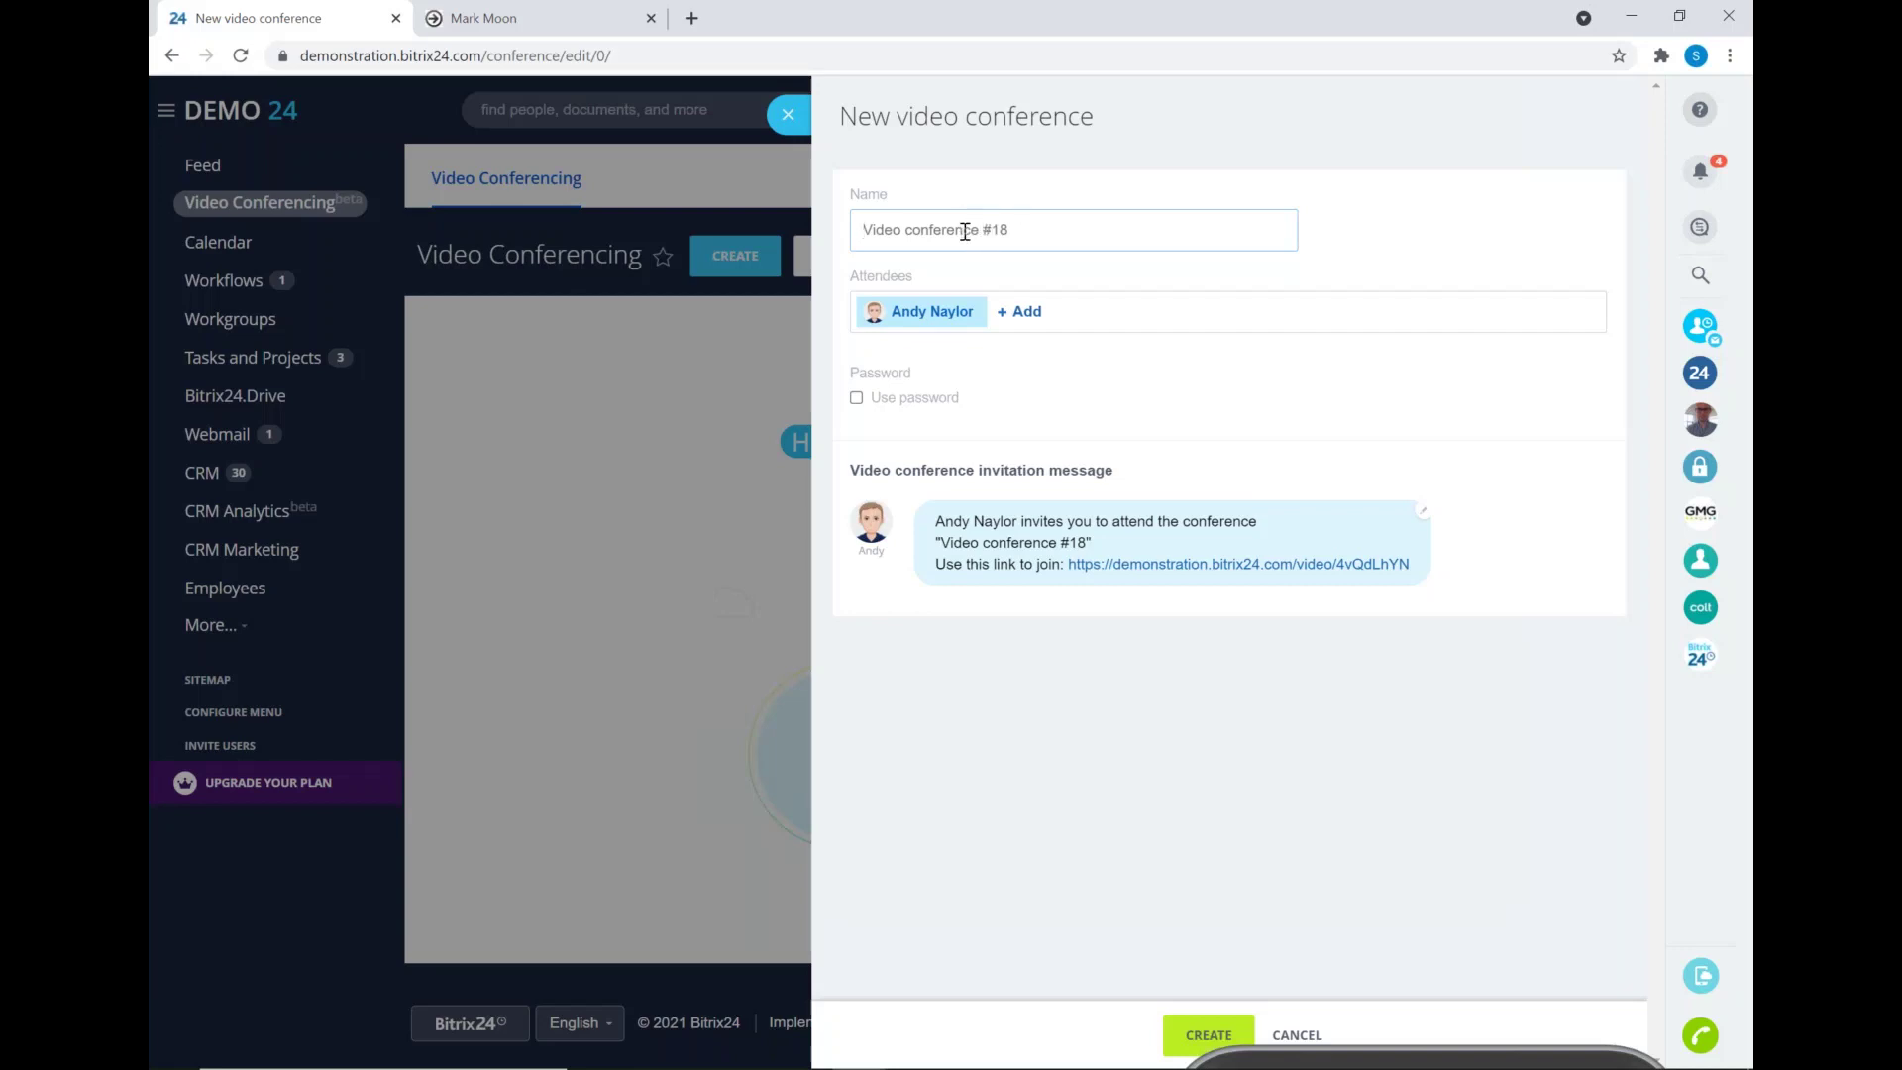
pyautogui.write('Require')
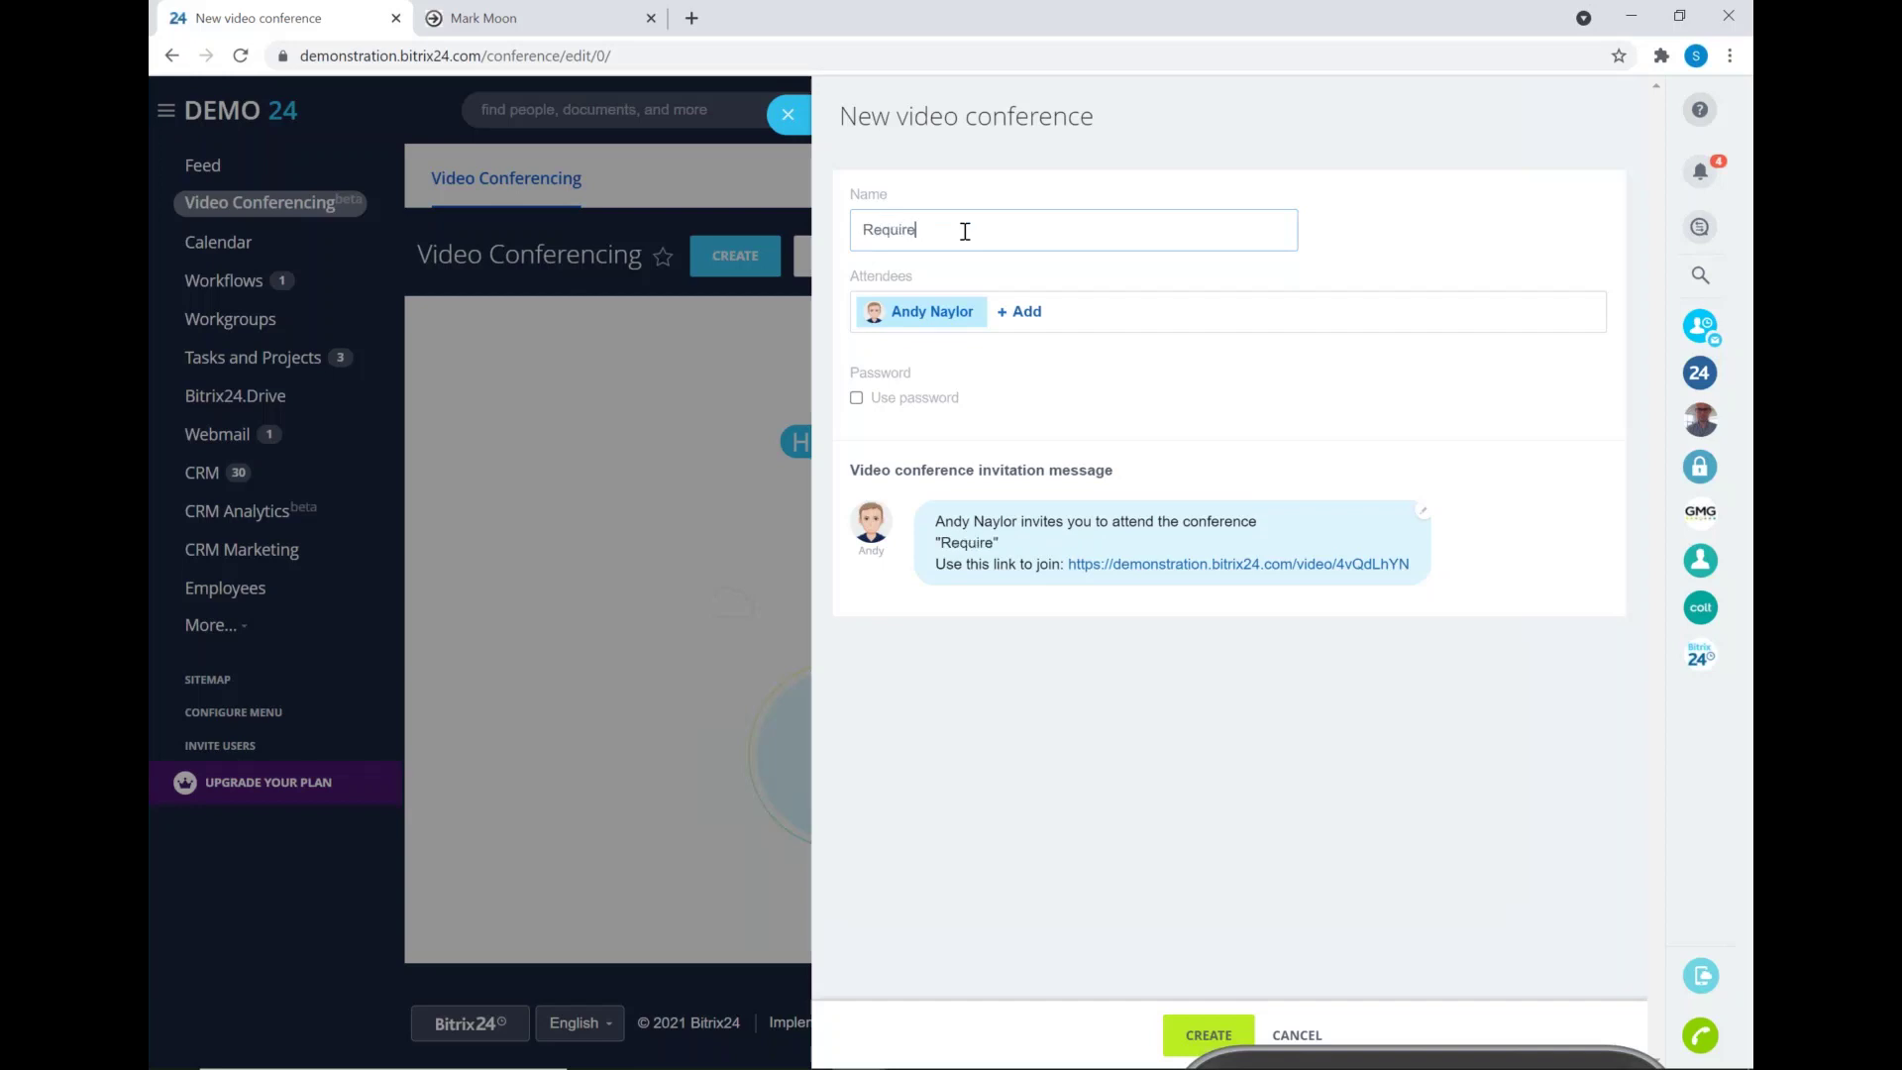
pyautogui.write('ments C')
pyautogui.write('all')
pyautogui.click(1019, 313)
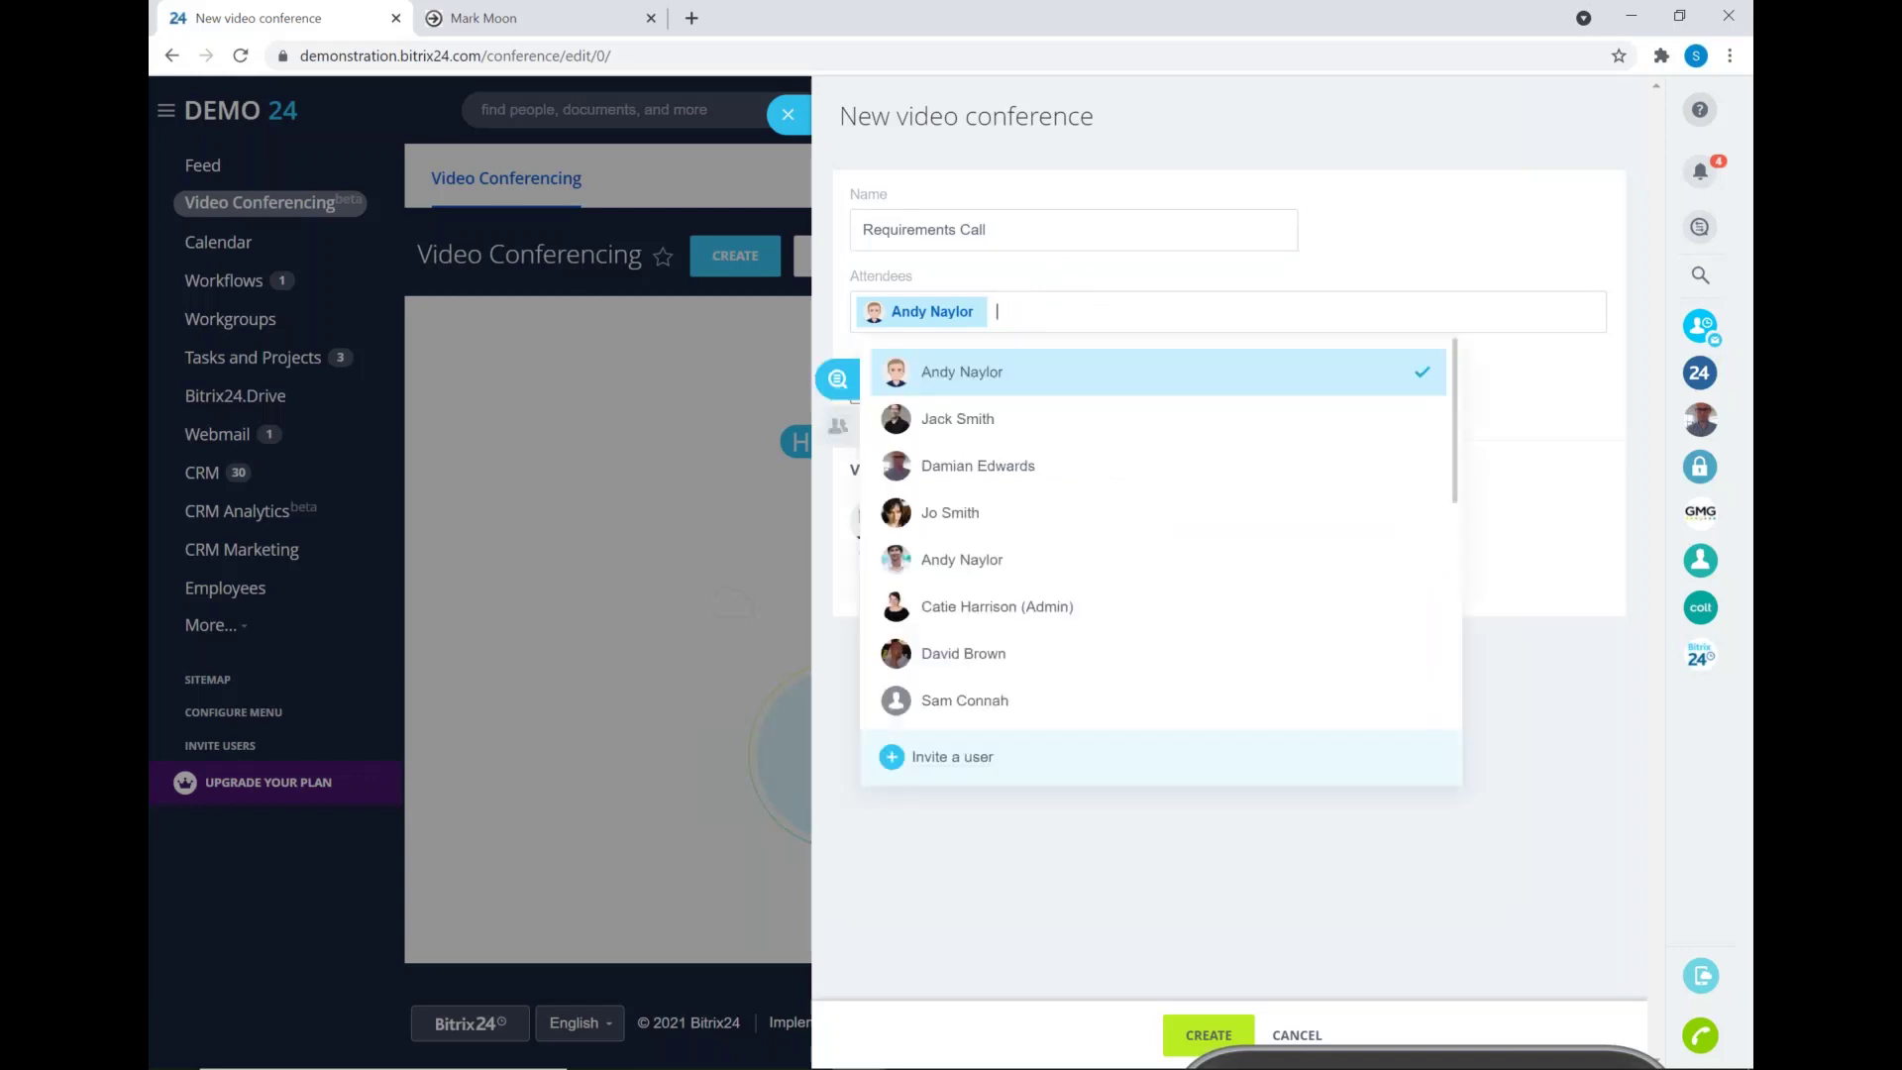
pyautogui.click(994, 517)
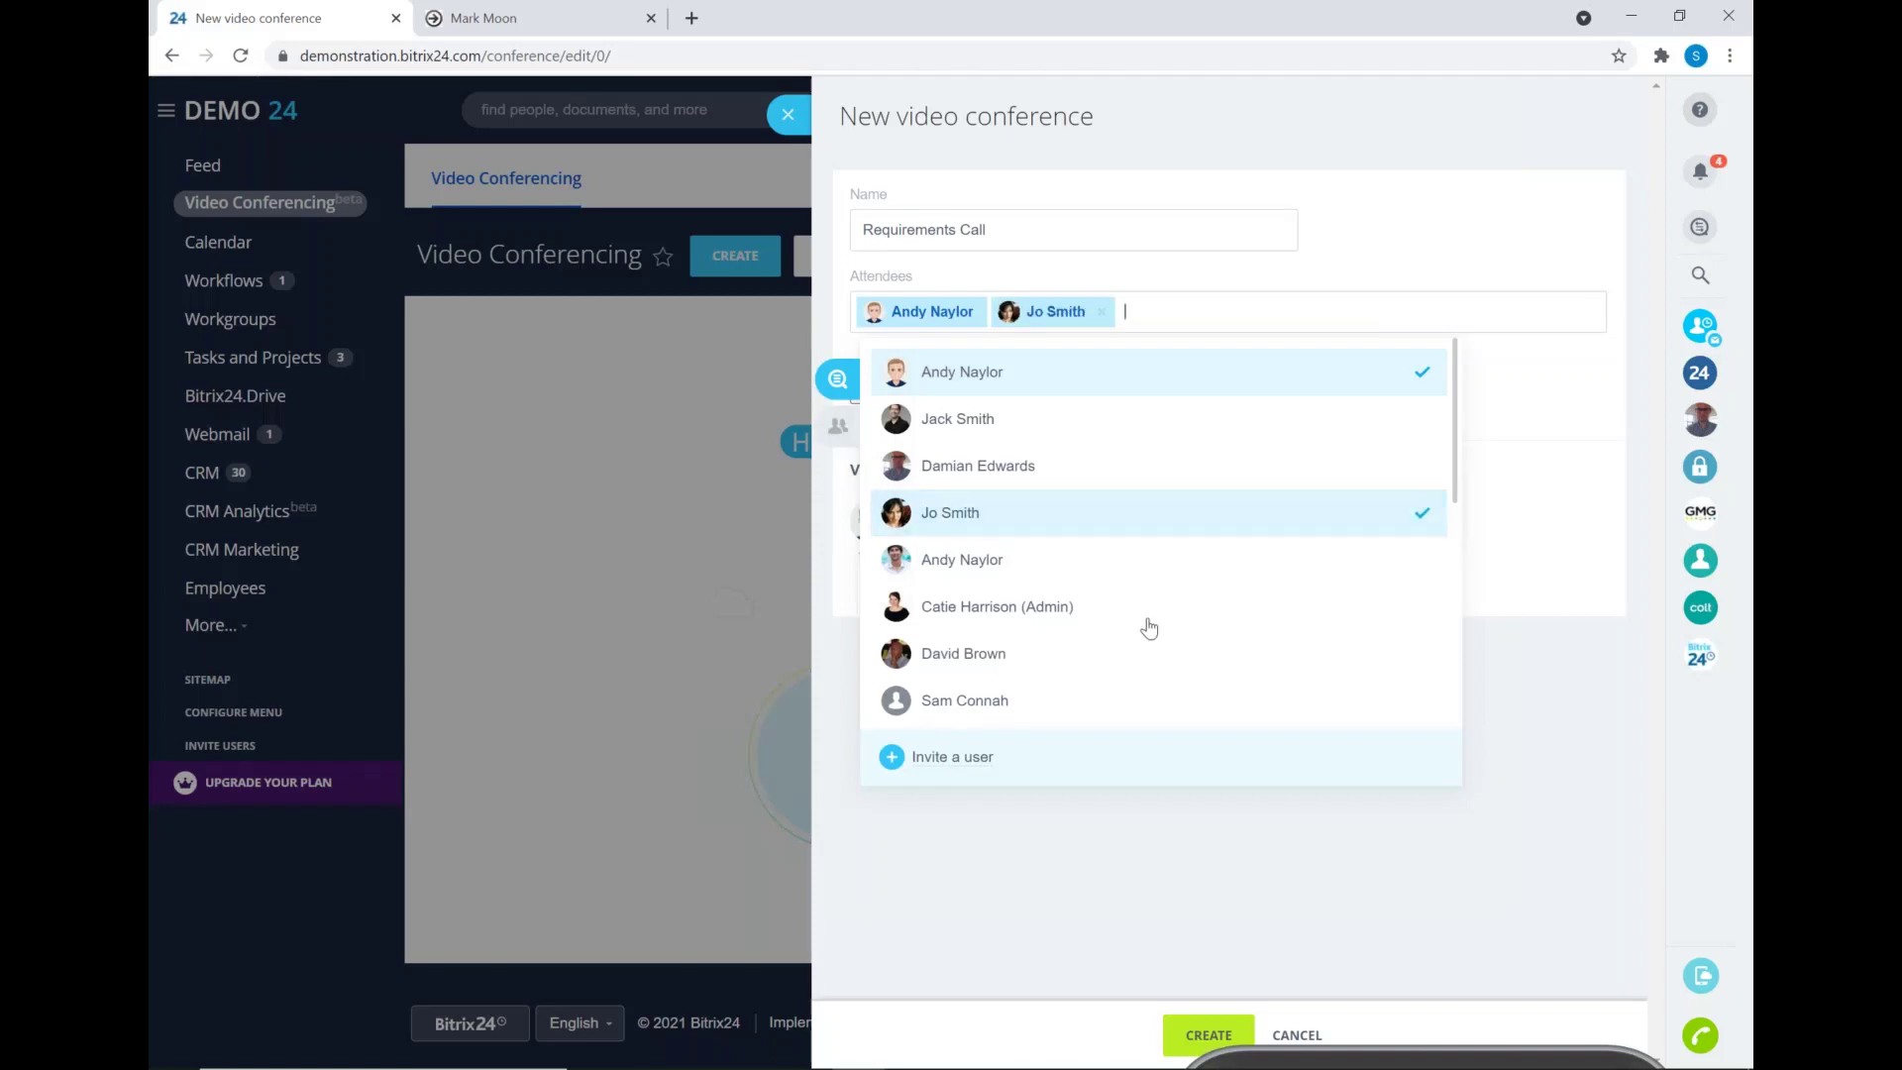
pyautogui.scroll(-1, 1077, 581)
pyautogui.scroll(-2, 1078, 575)
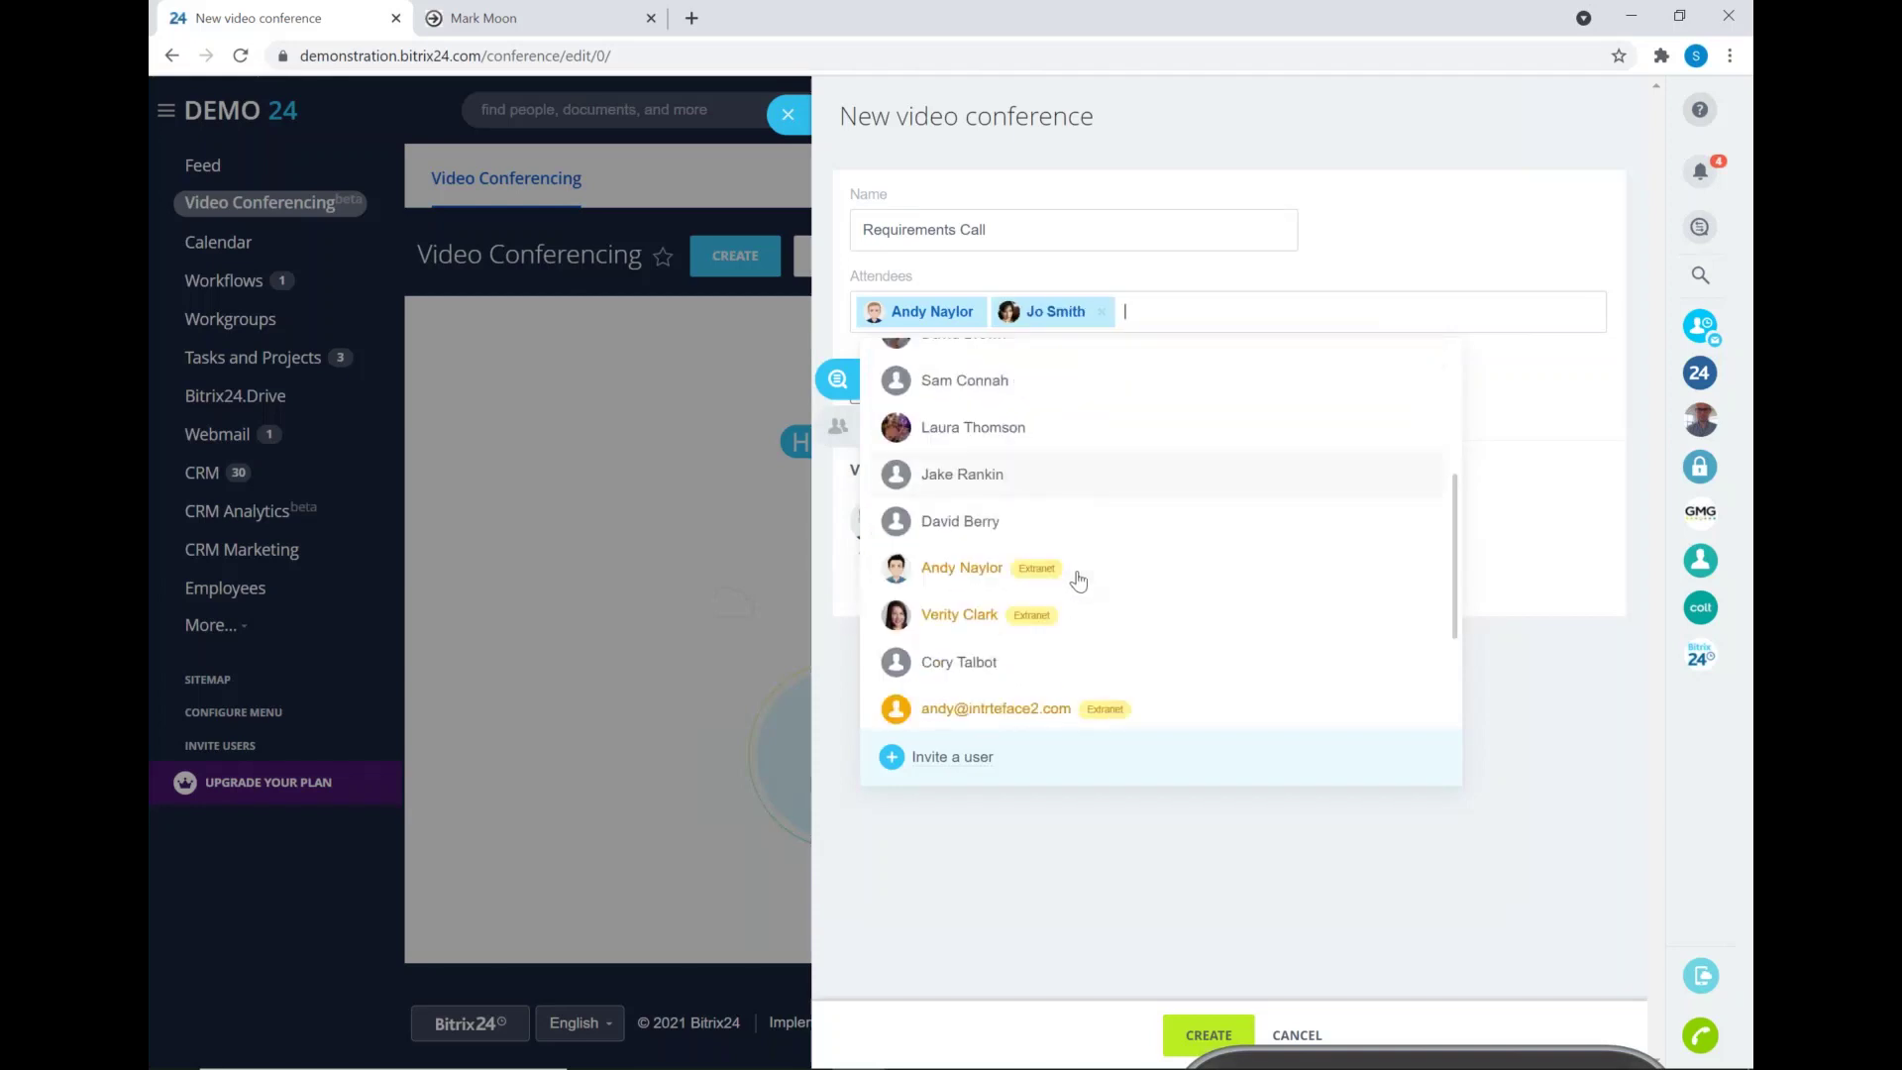
pyautogui.scroll(-1, 1085, 535)
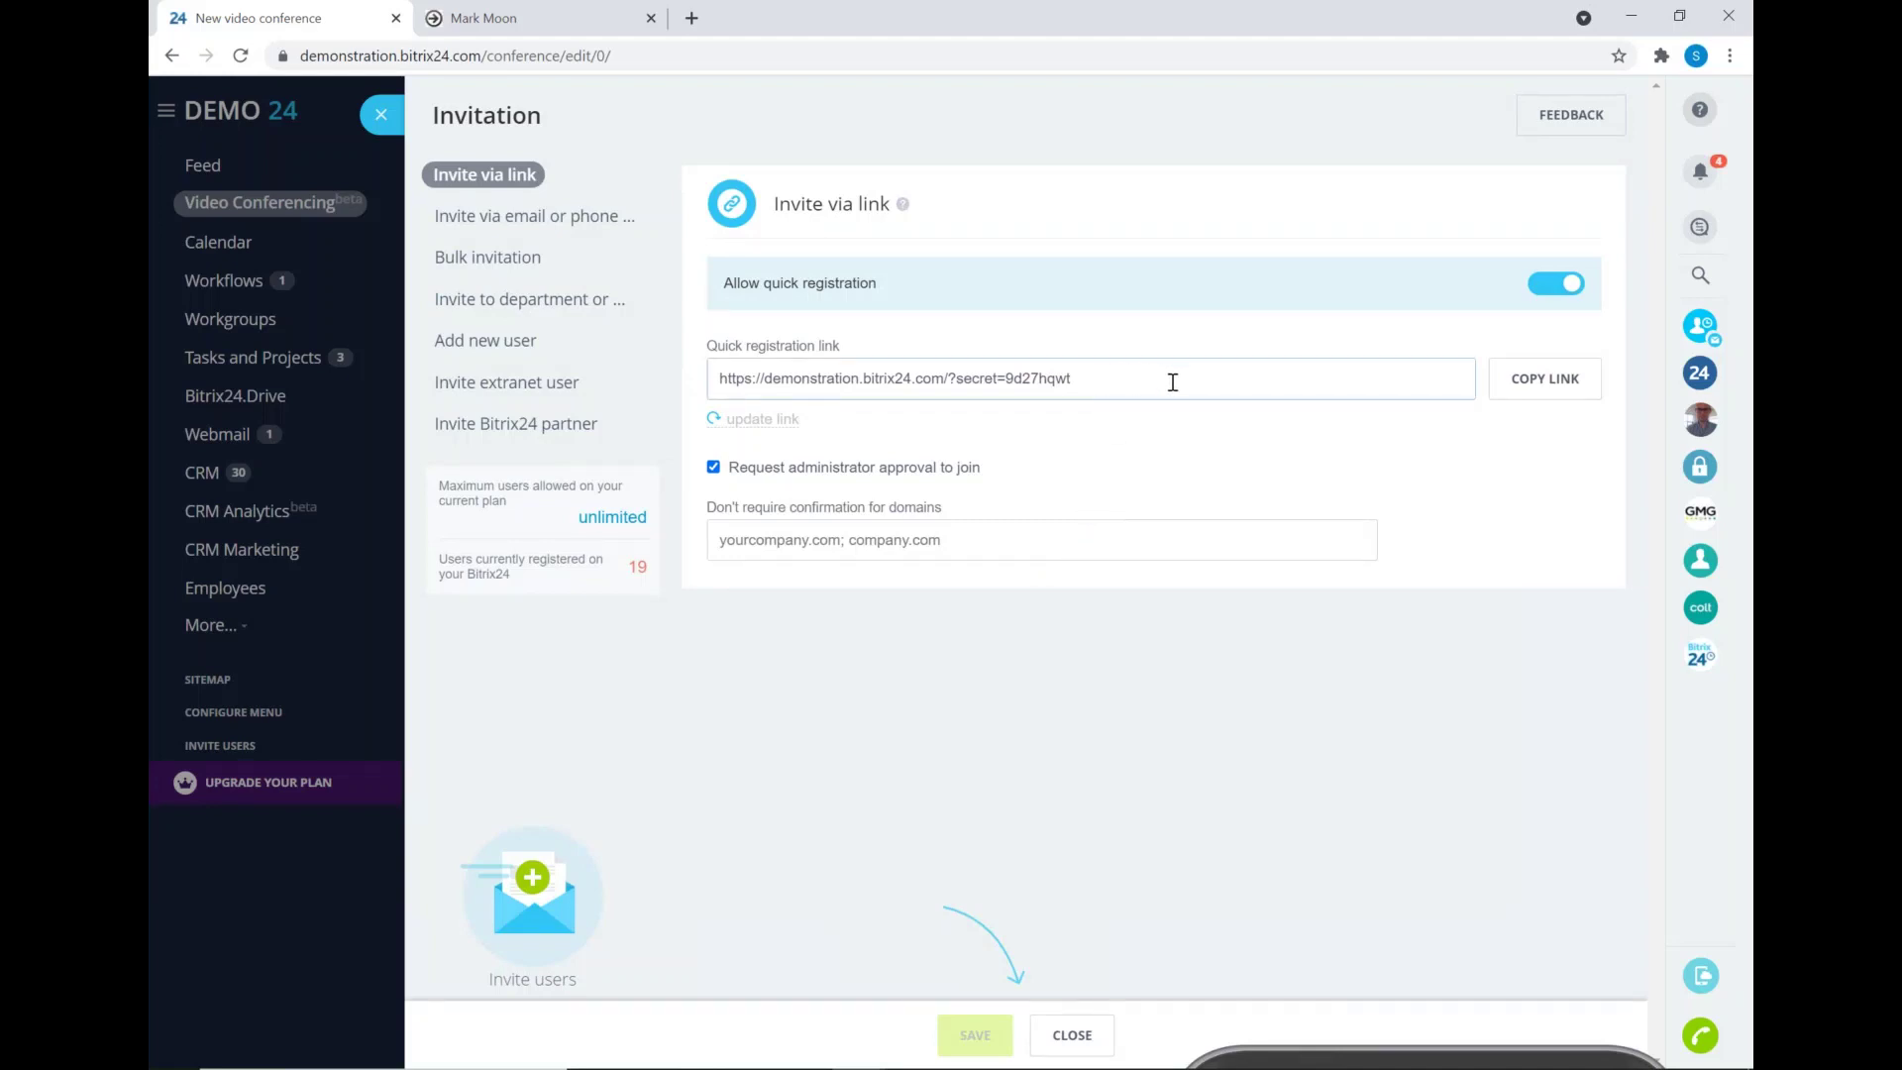
# Copy the quick registration link, then switch to the email-or-phone invitation form
pyautogui.moveTo(1074, 378); pyautogui.dragTo(667, 377)
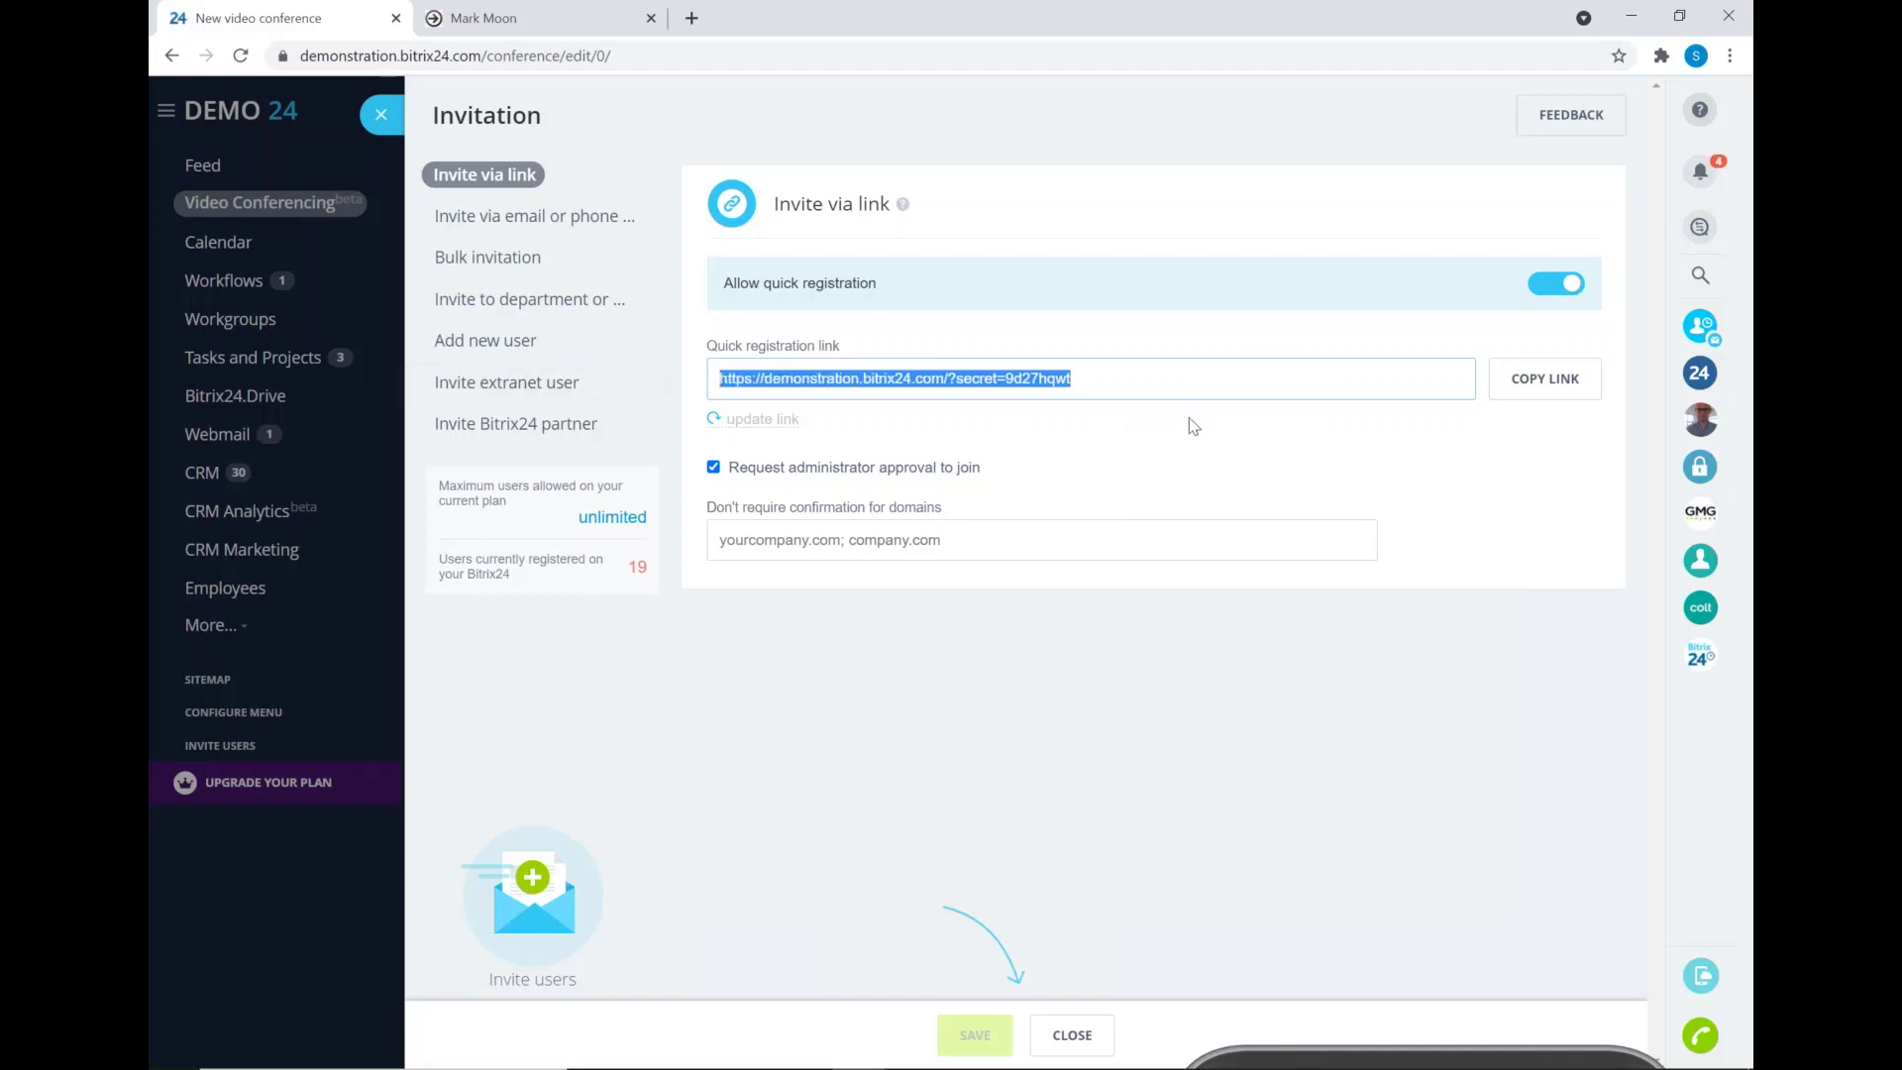
pyautogui.click(1191, 432)
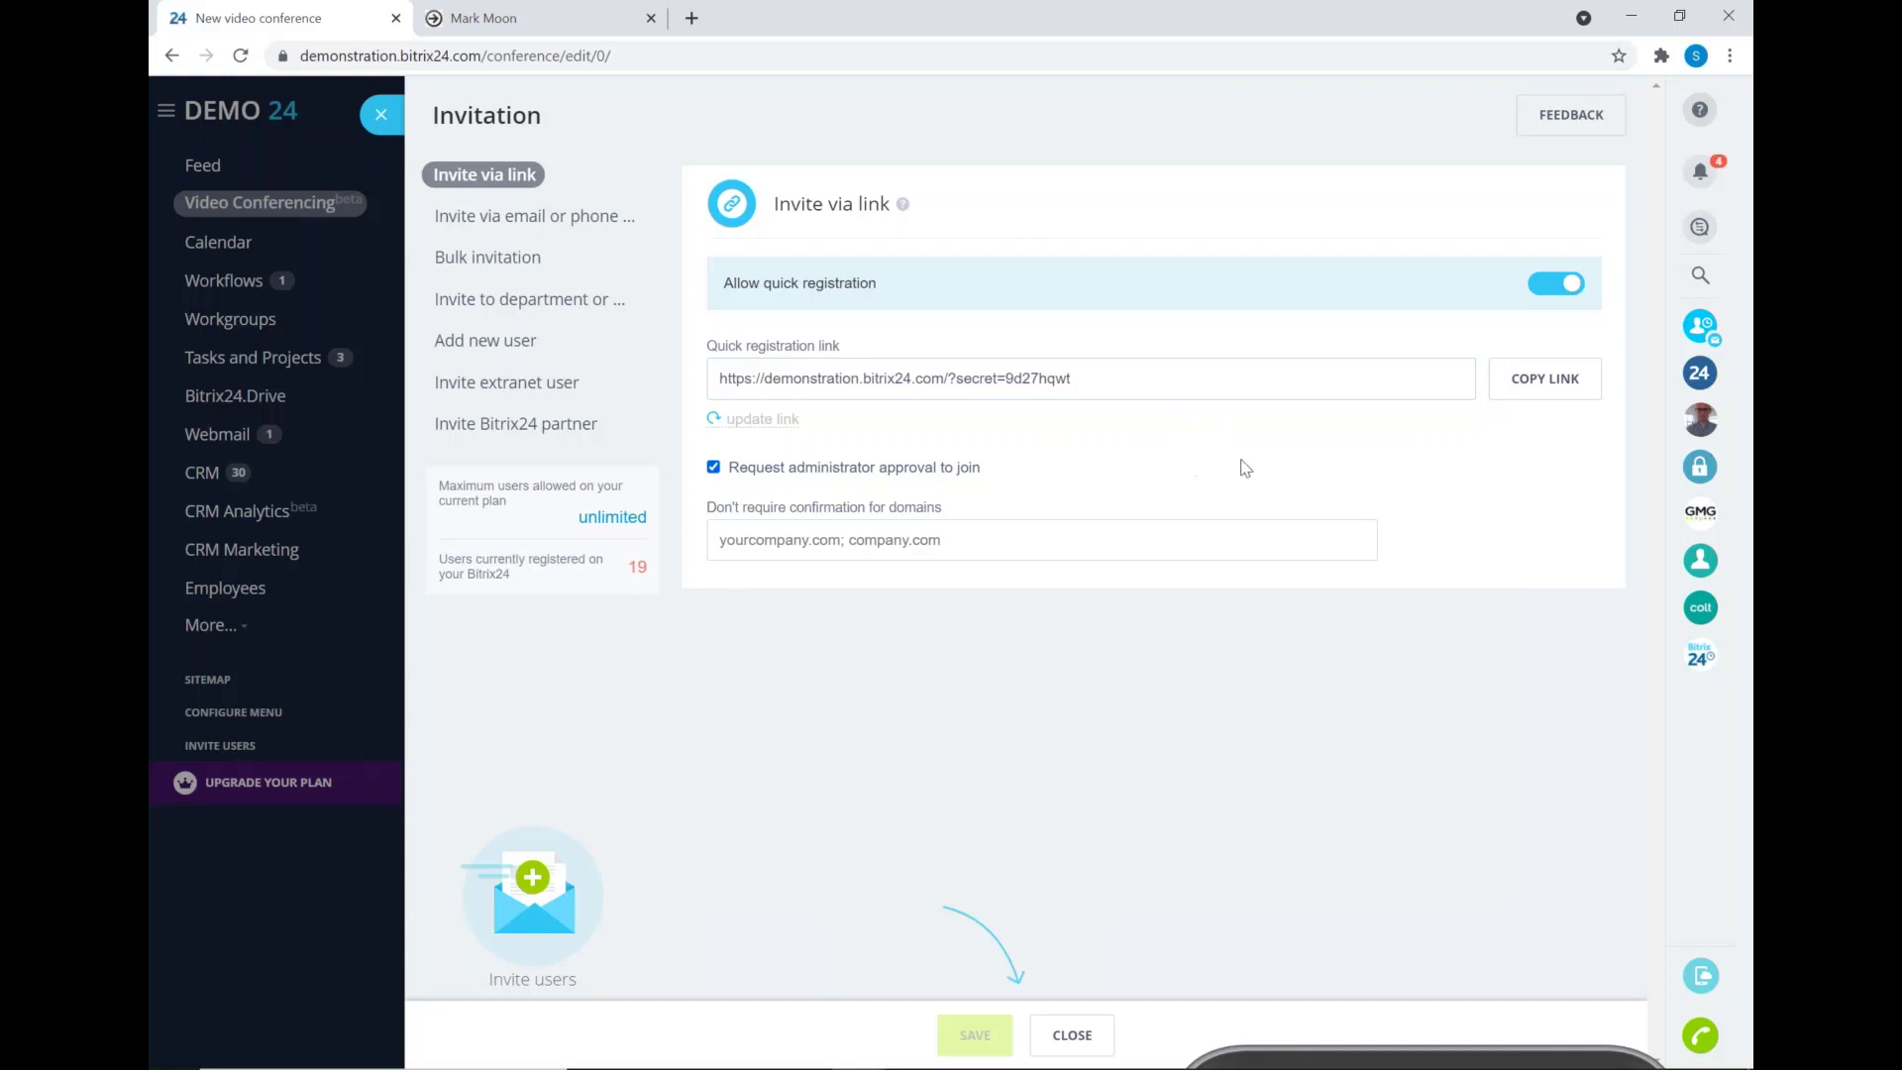
pyautogui.click(1542, 385)
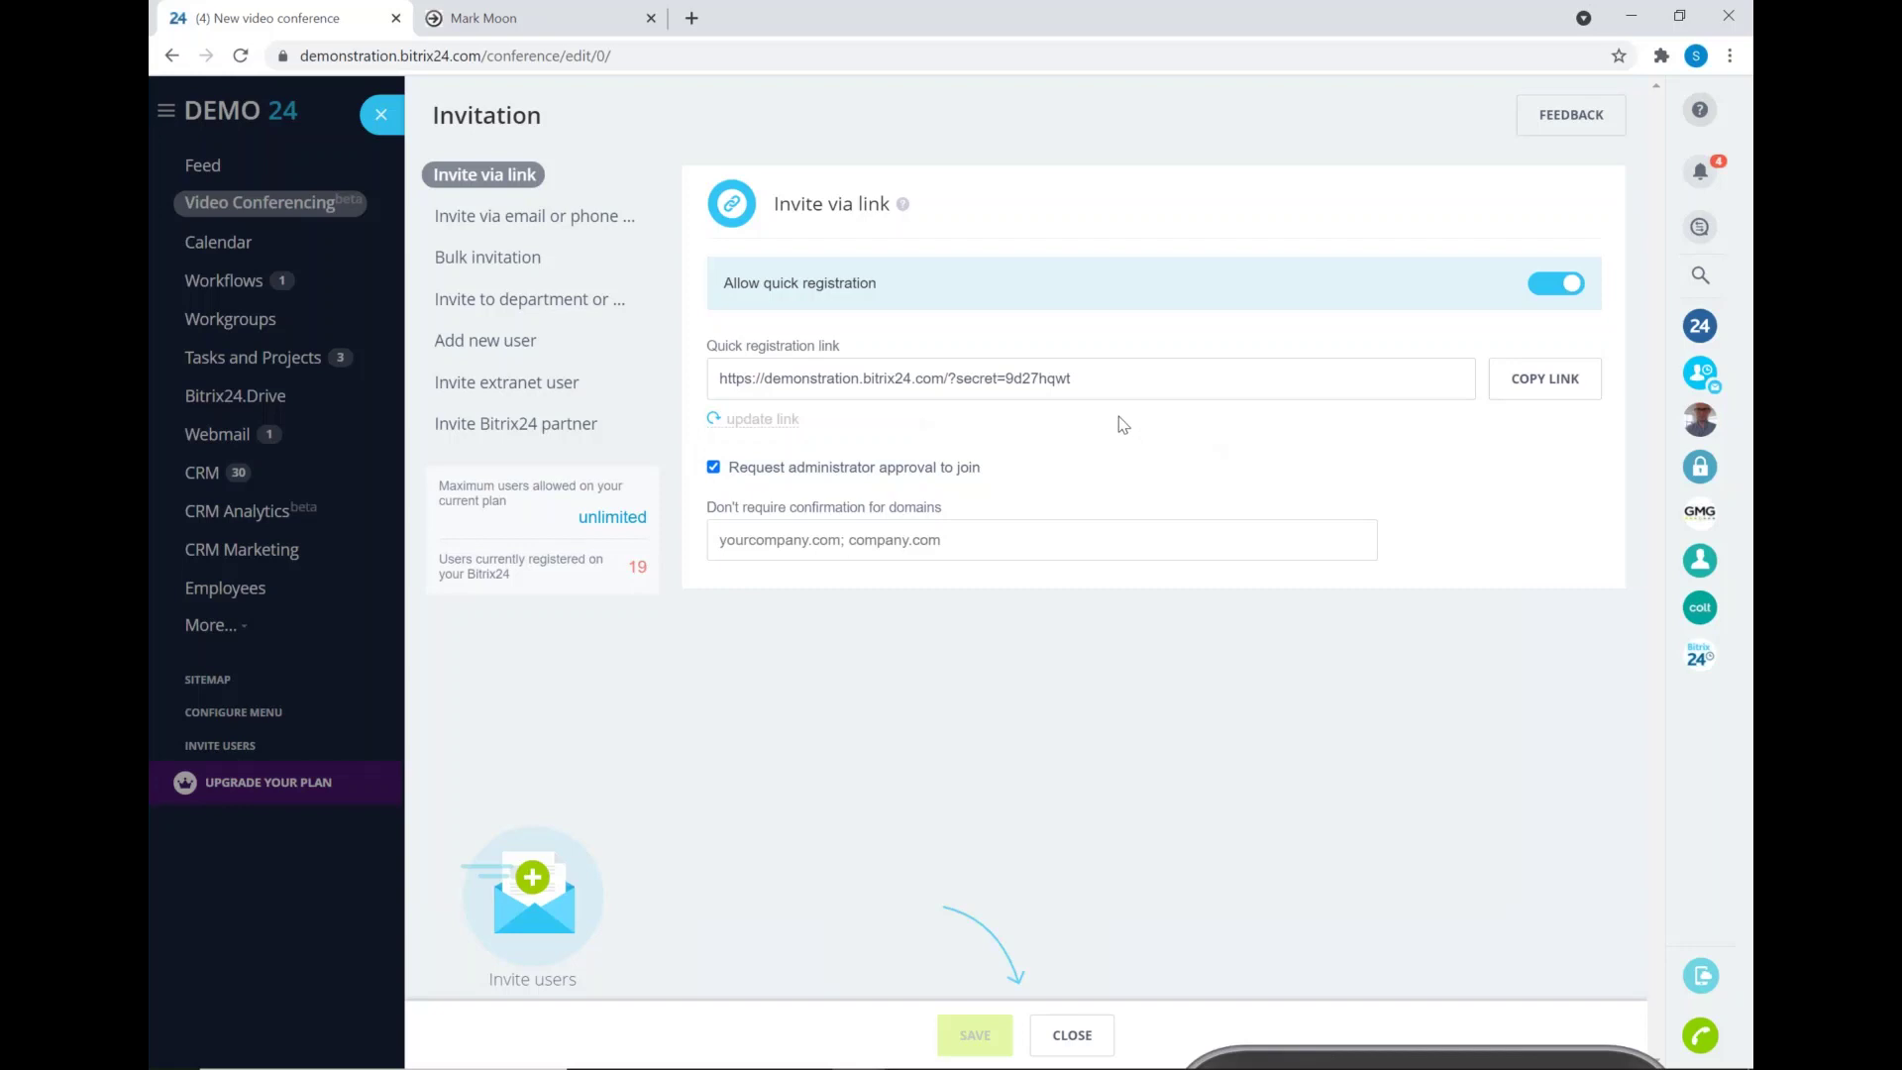
pyautogui.click(545, 220)
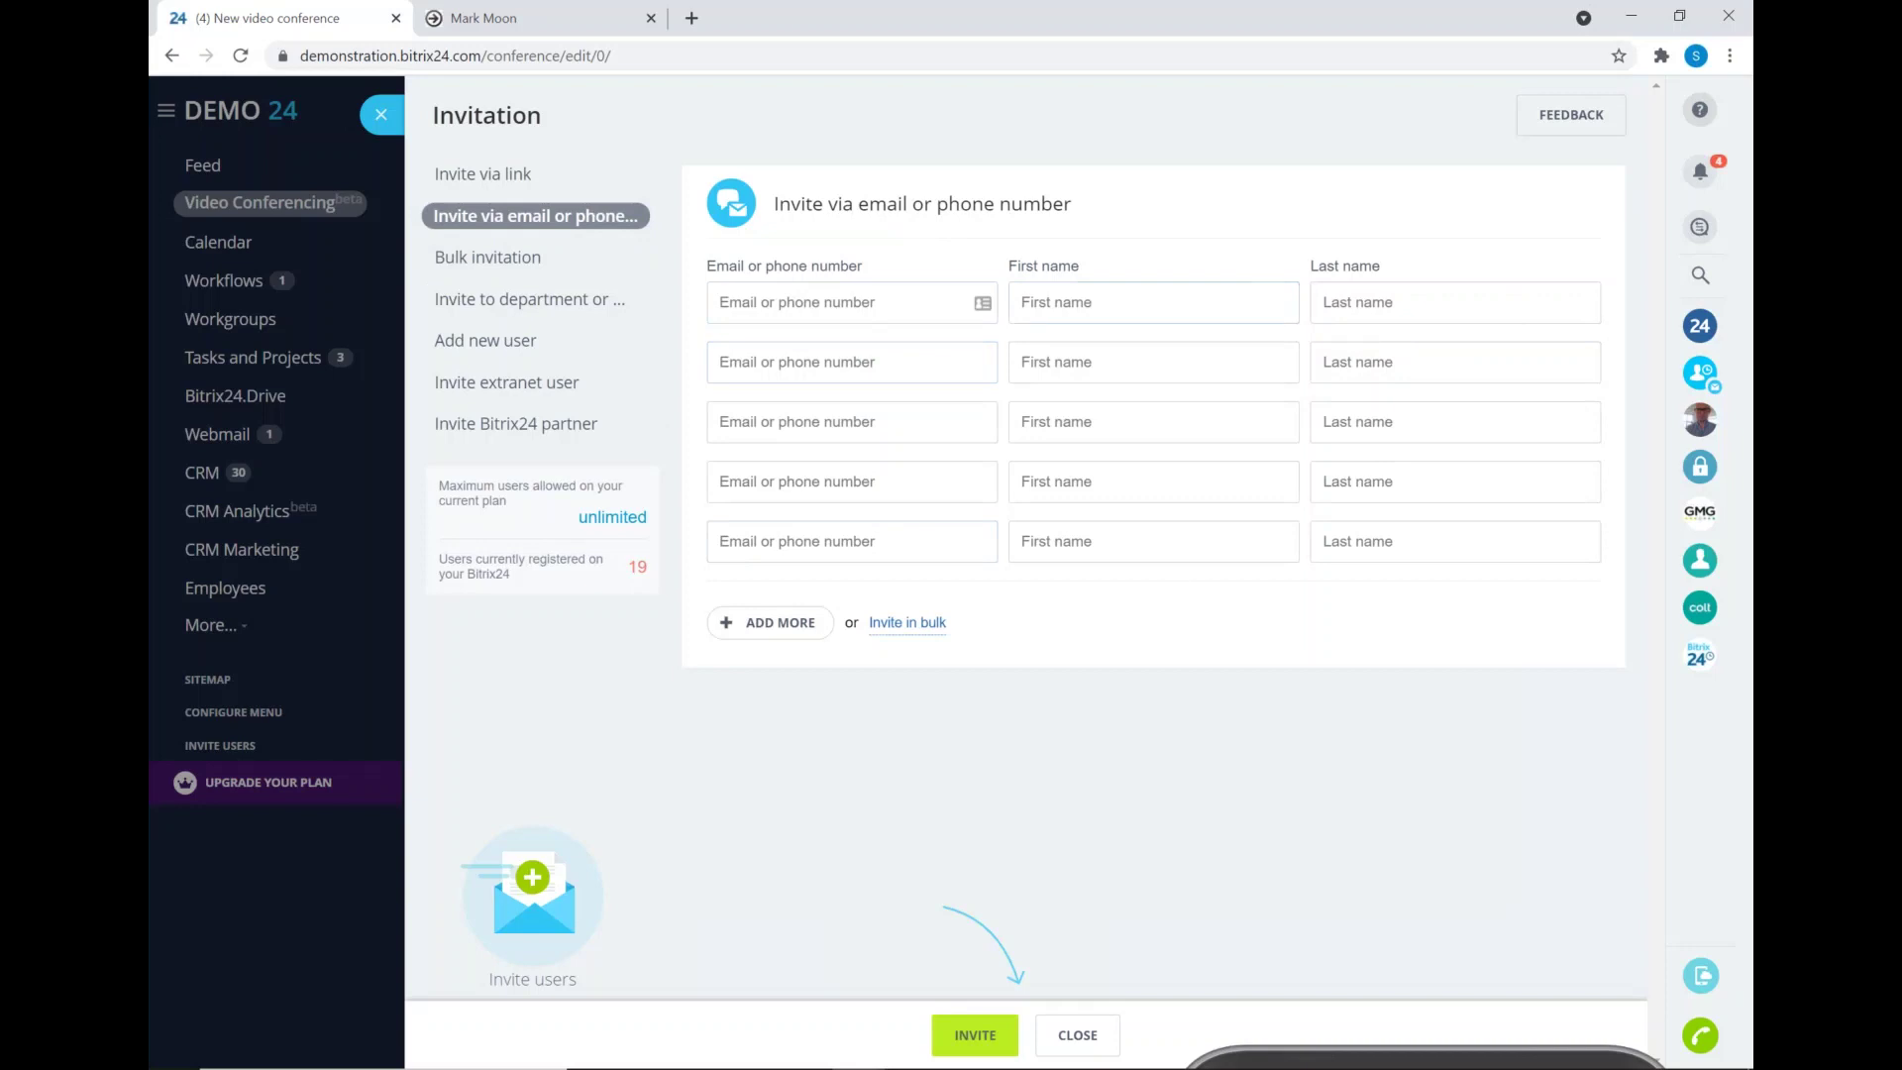
# Switch the invitation panel to the Bulk invitation form
pyautogui.click(541, 260)
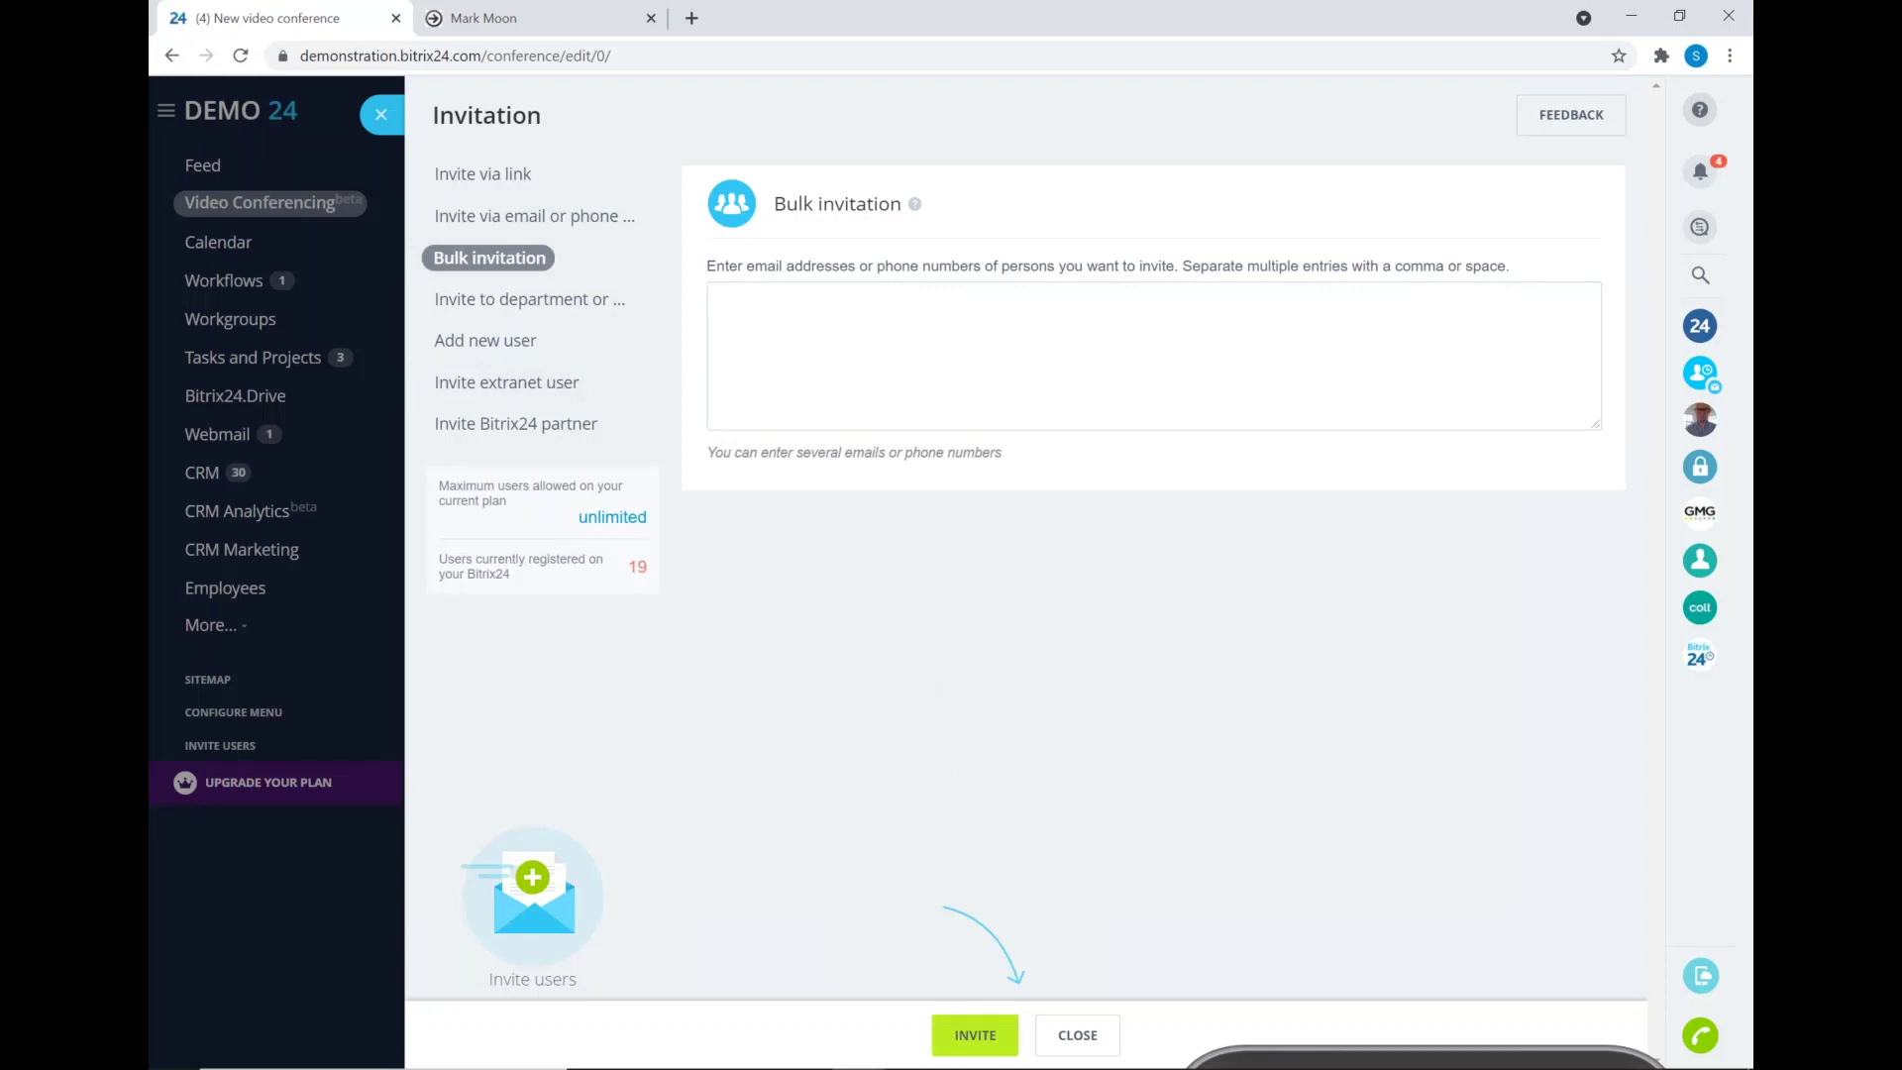
pyautogui.click(381, 114)
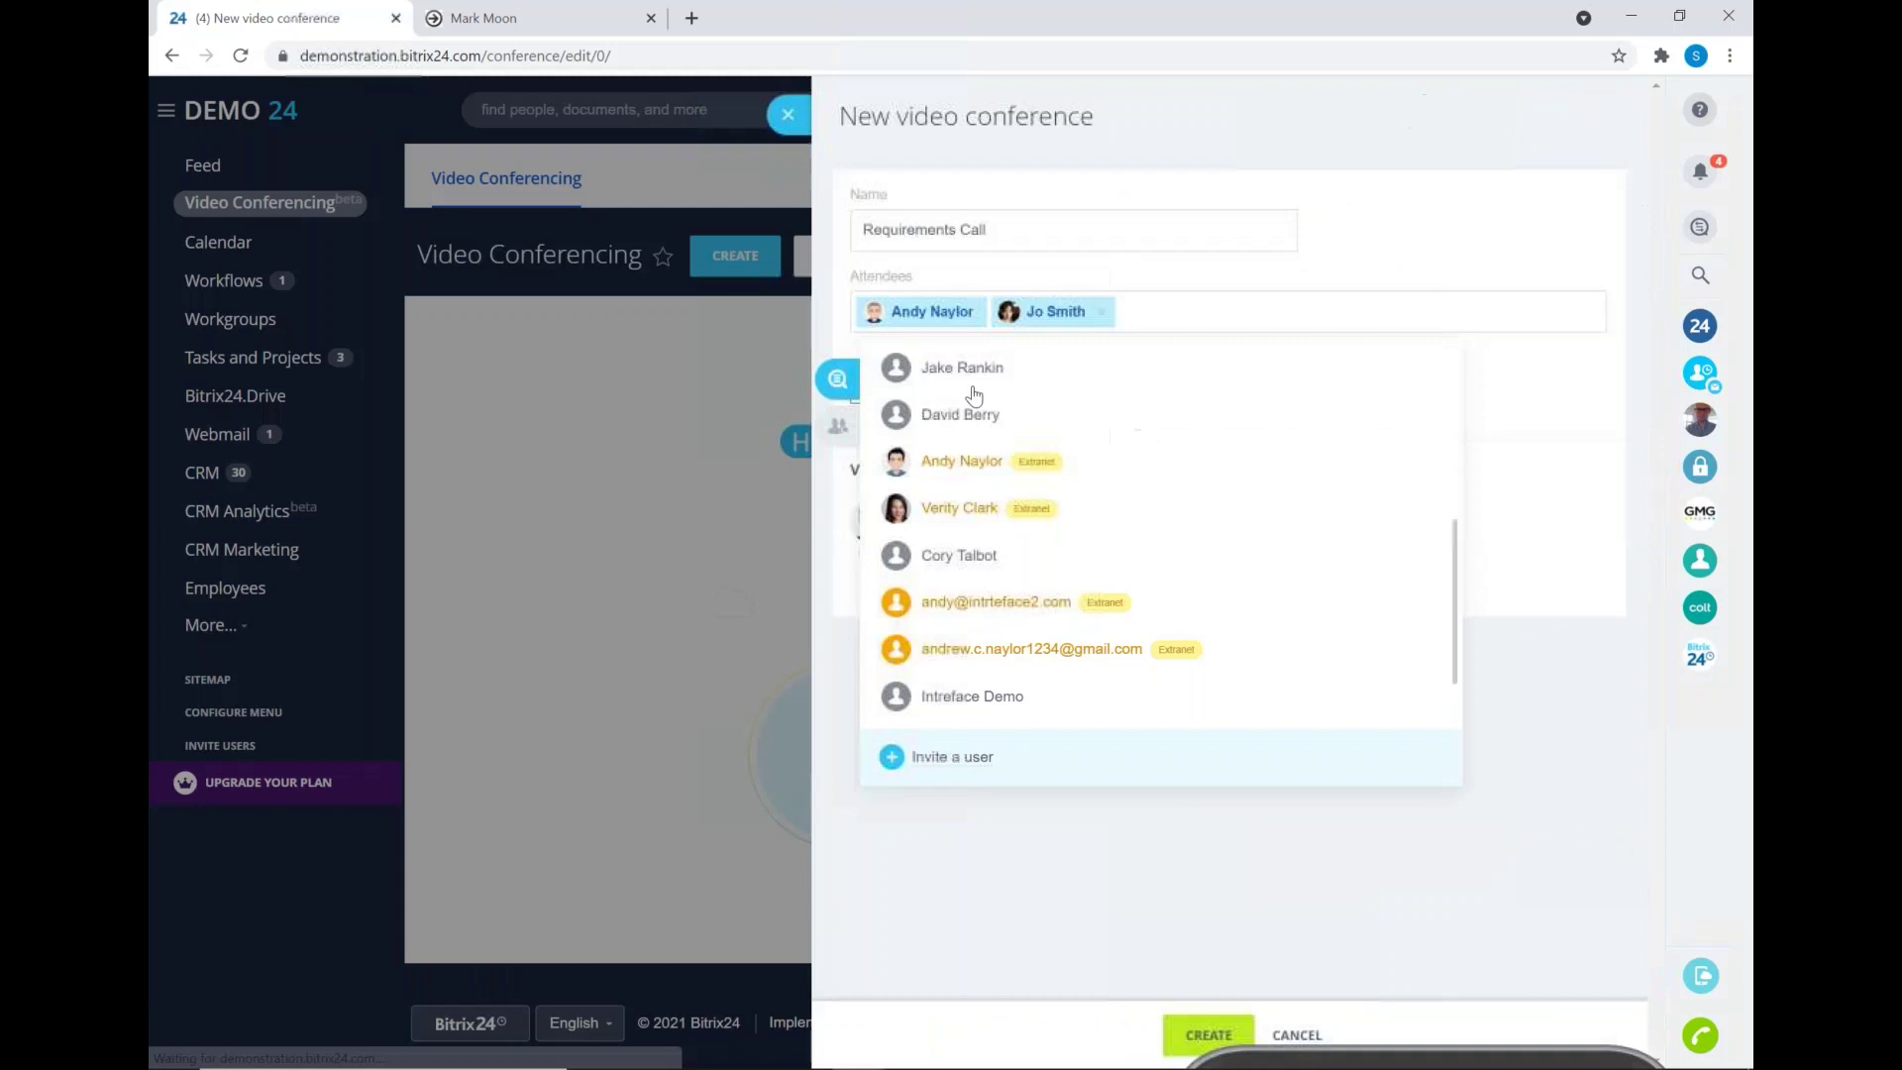
pyautogui.click(1486, 753)
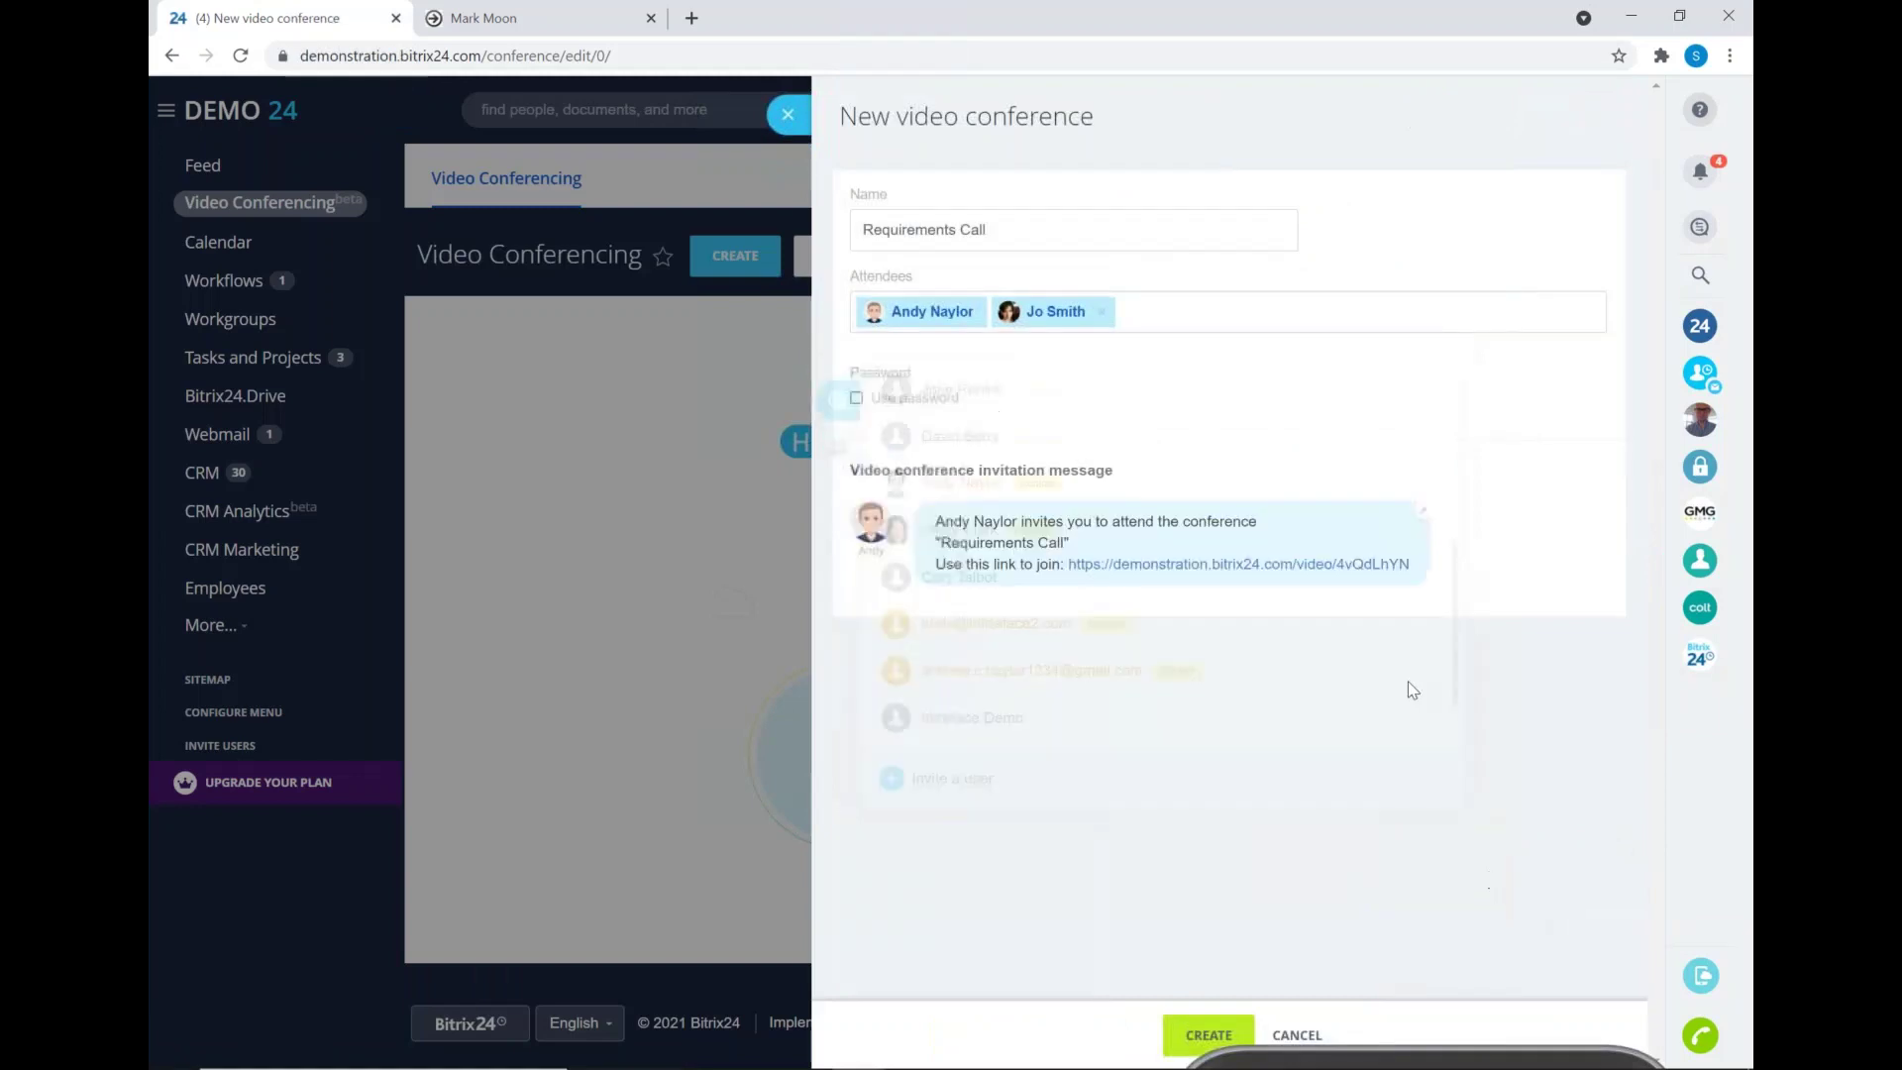
pyautogui.click(857, 398)
pyautogui.click(936, 437)
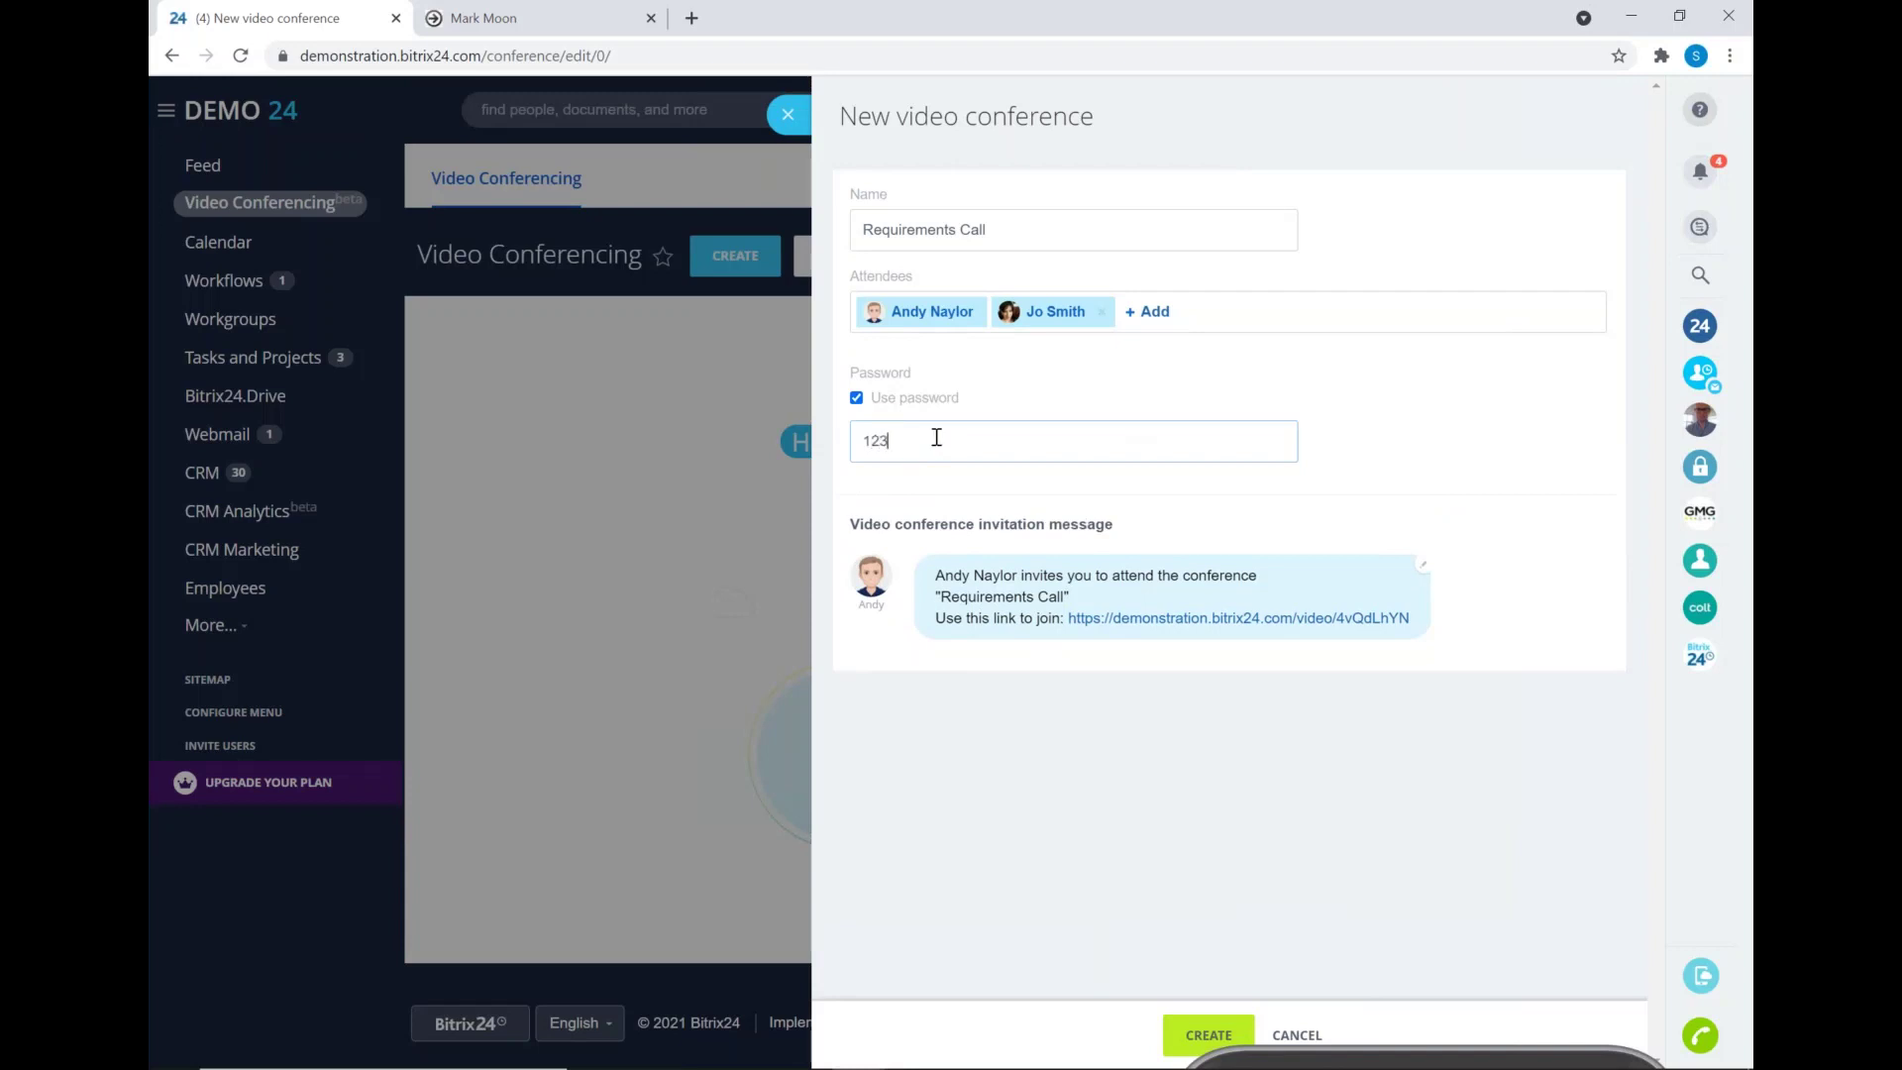
pyautogui.click(1176, 1030)
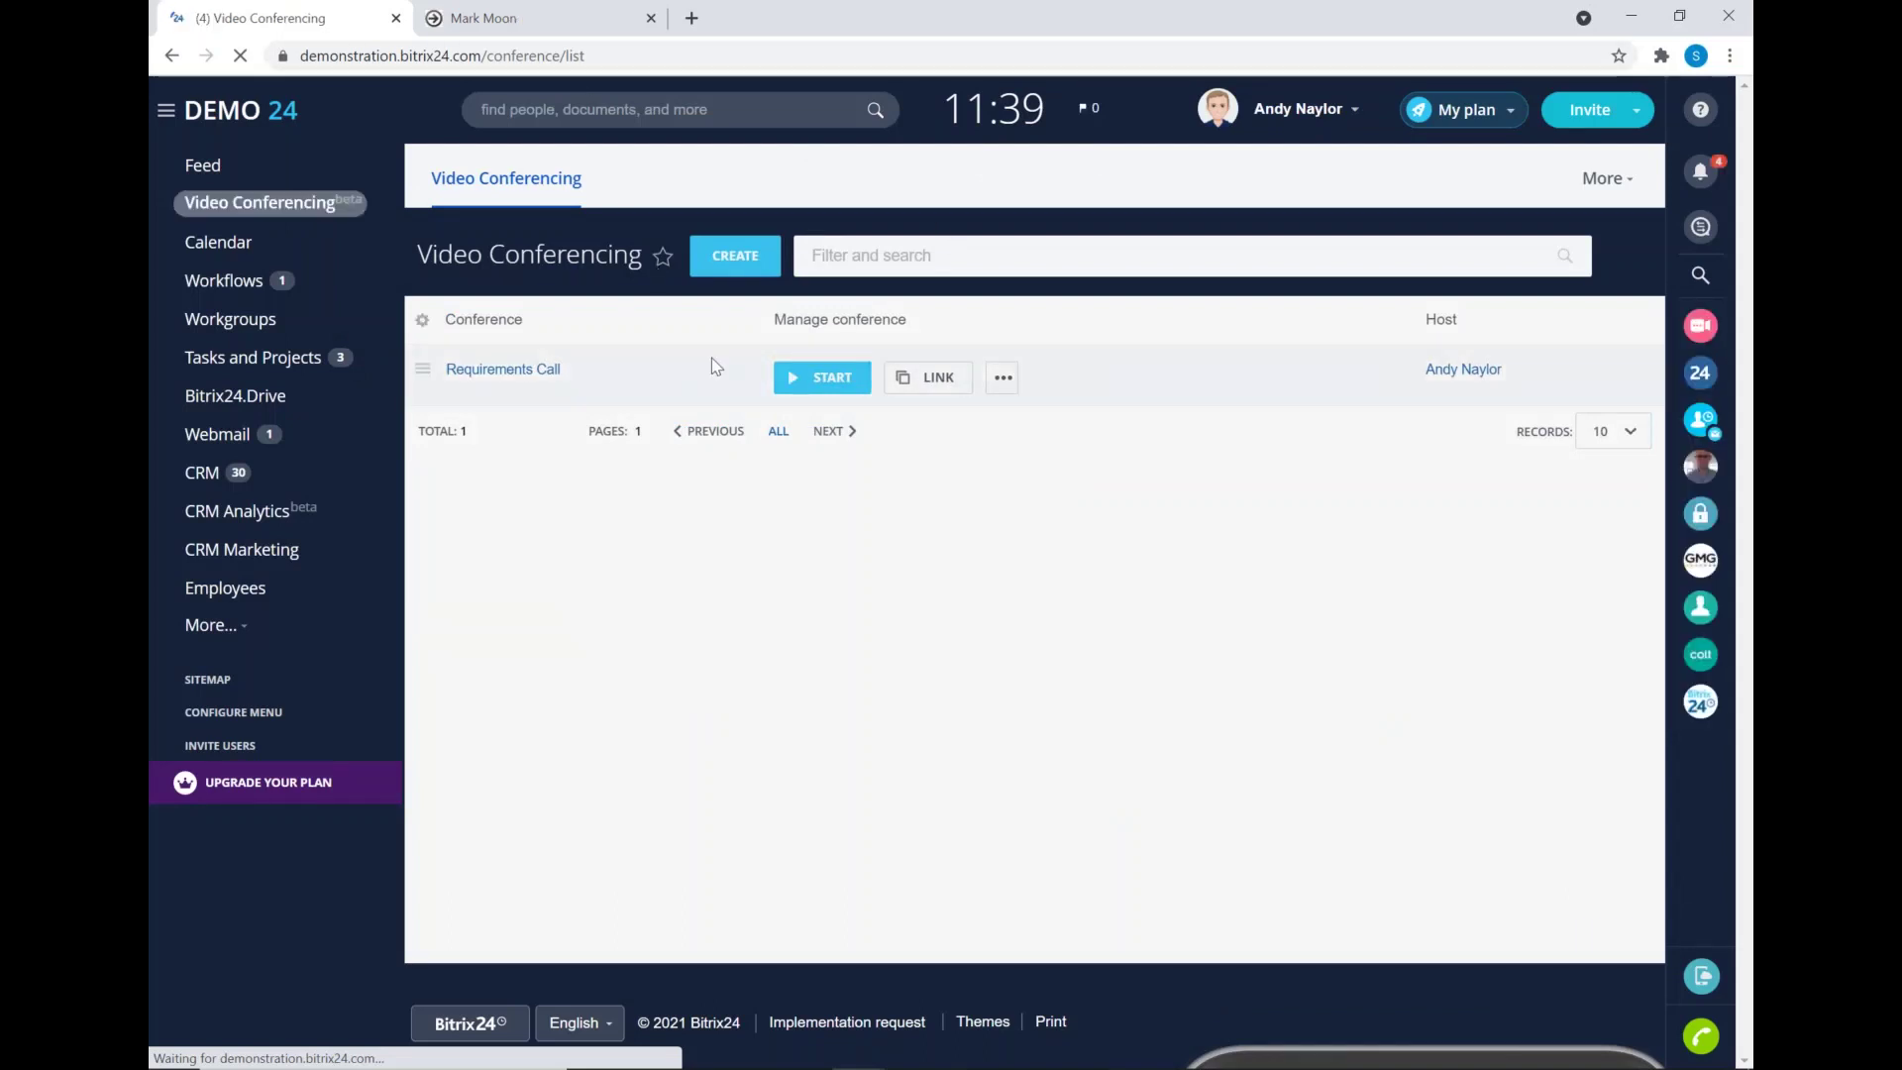
pyautogui.click(622, 15)
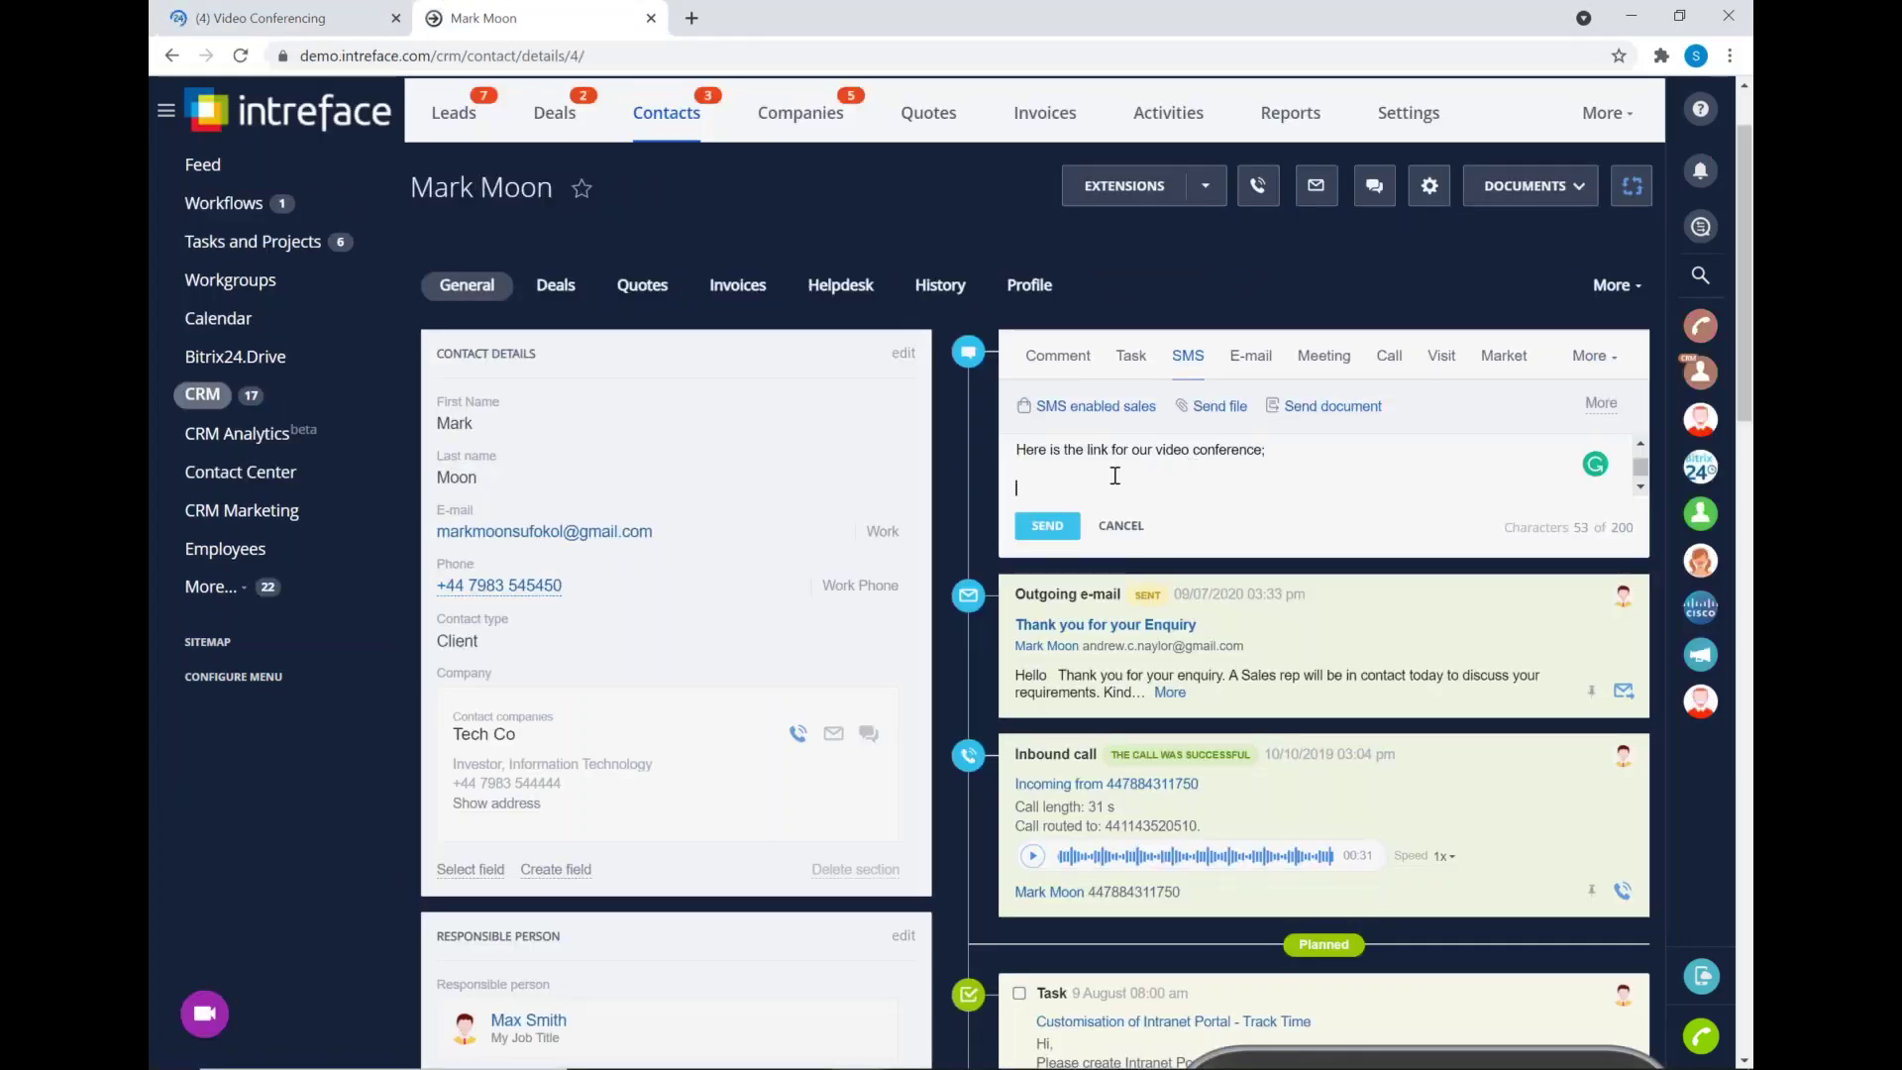
pyautogui.hotkey('ctrl', 'v')
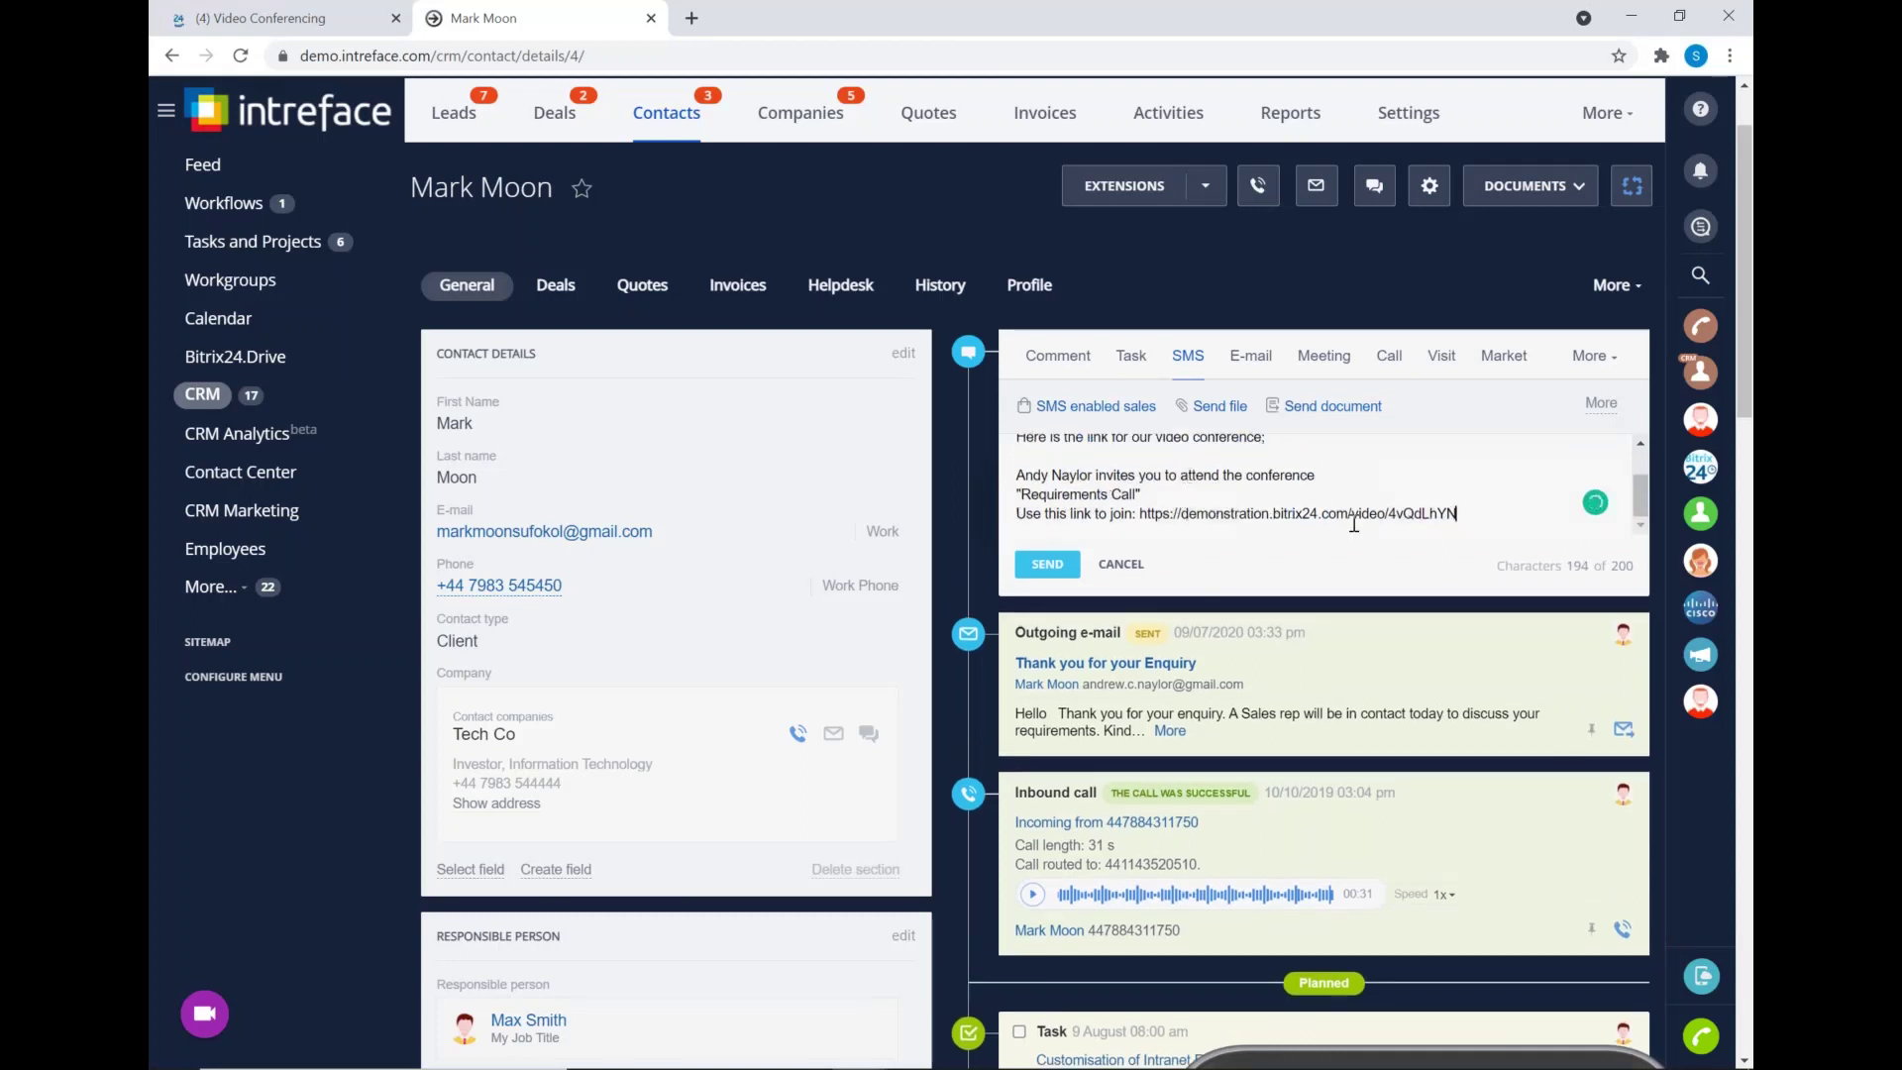
pyautogui.click(1056, 567)
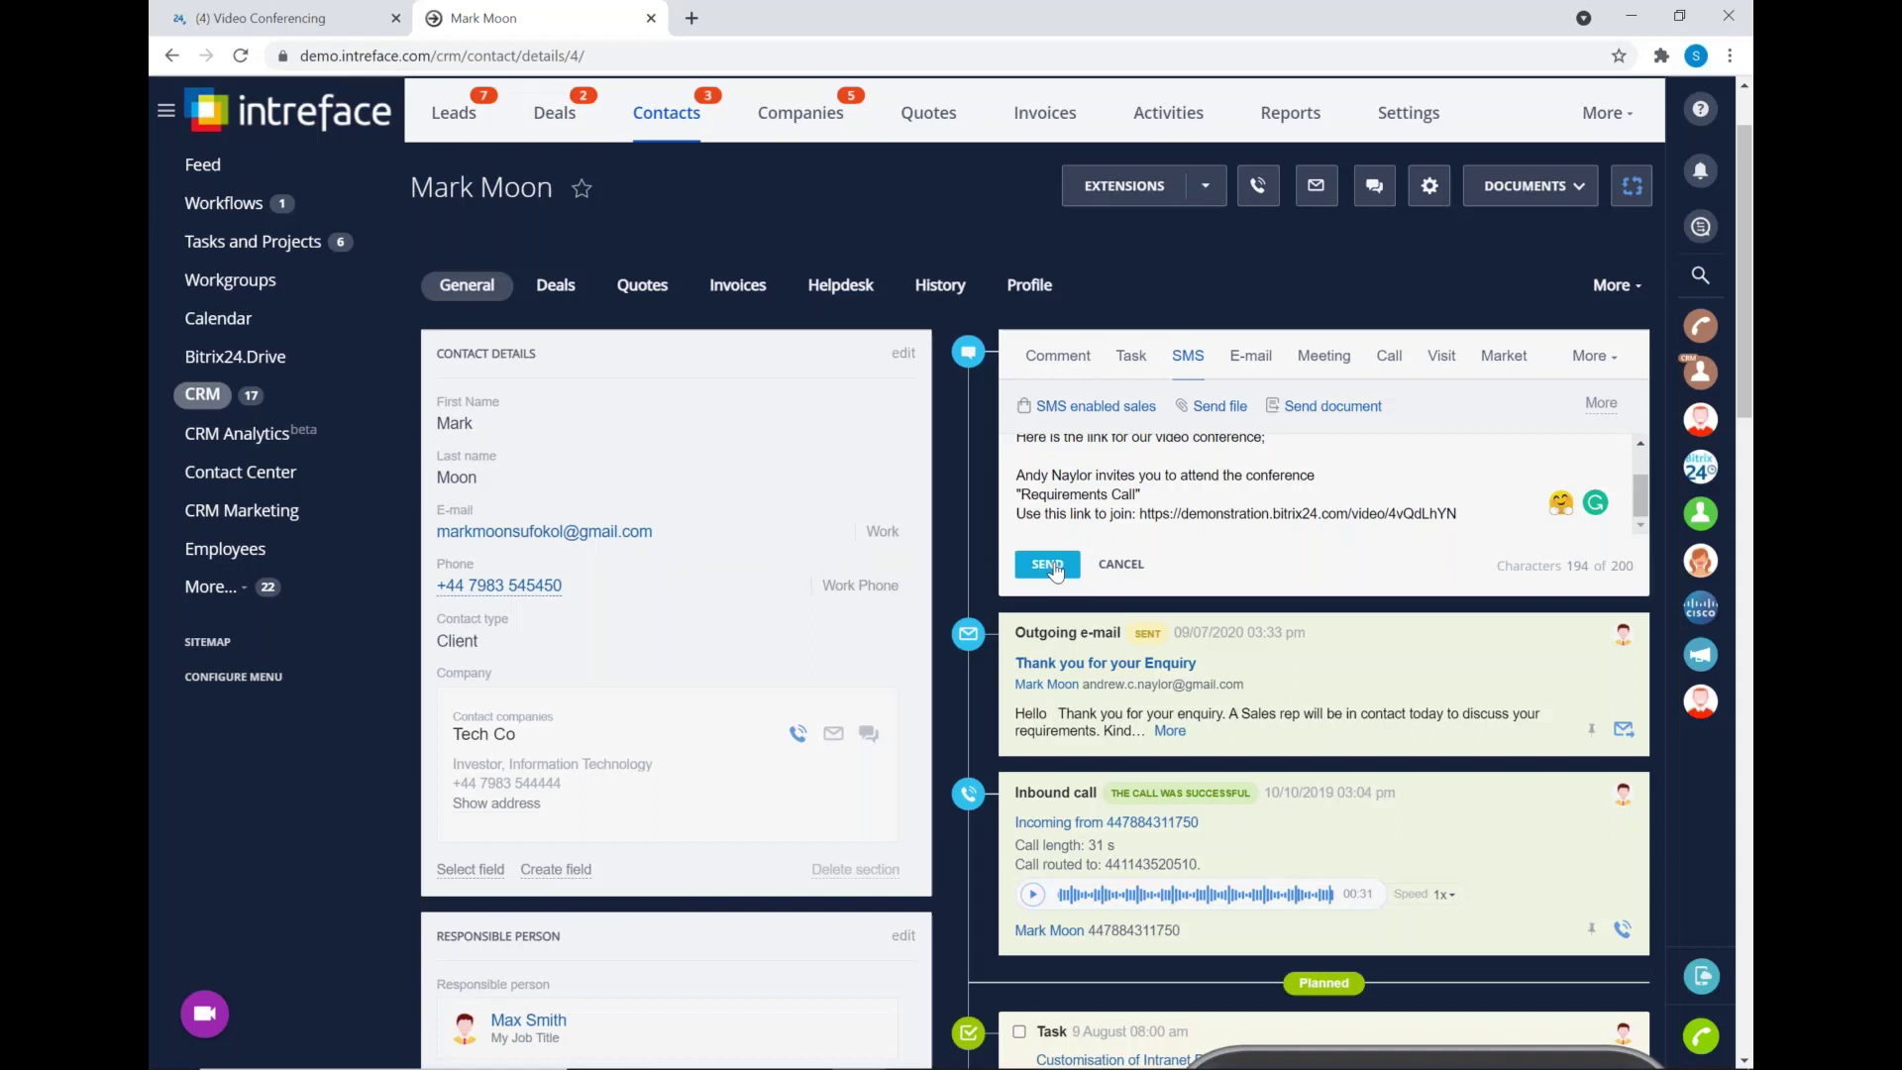
pyautogui.click(1054, 567)
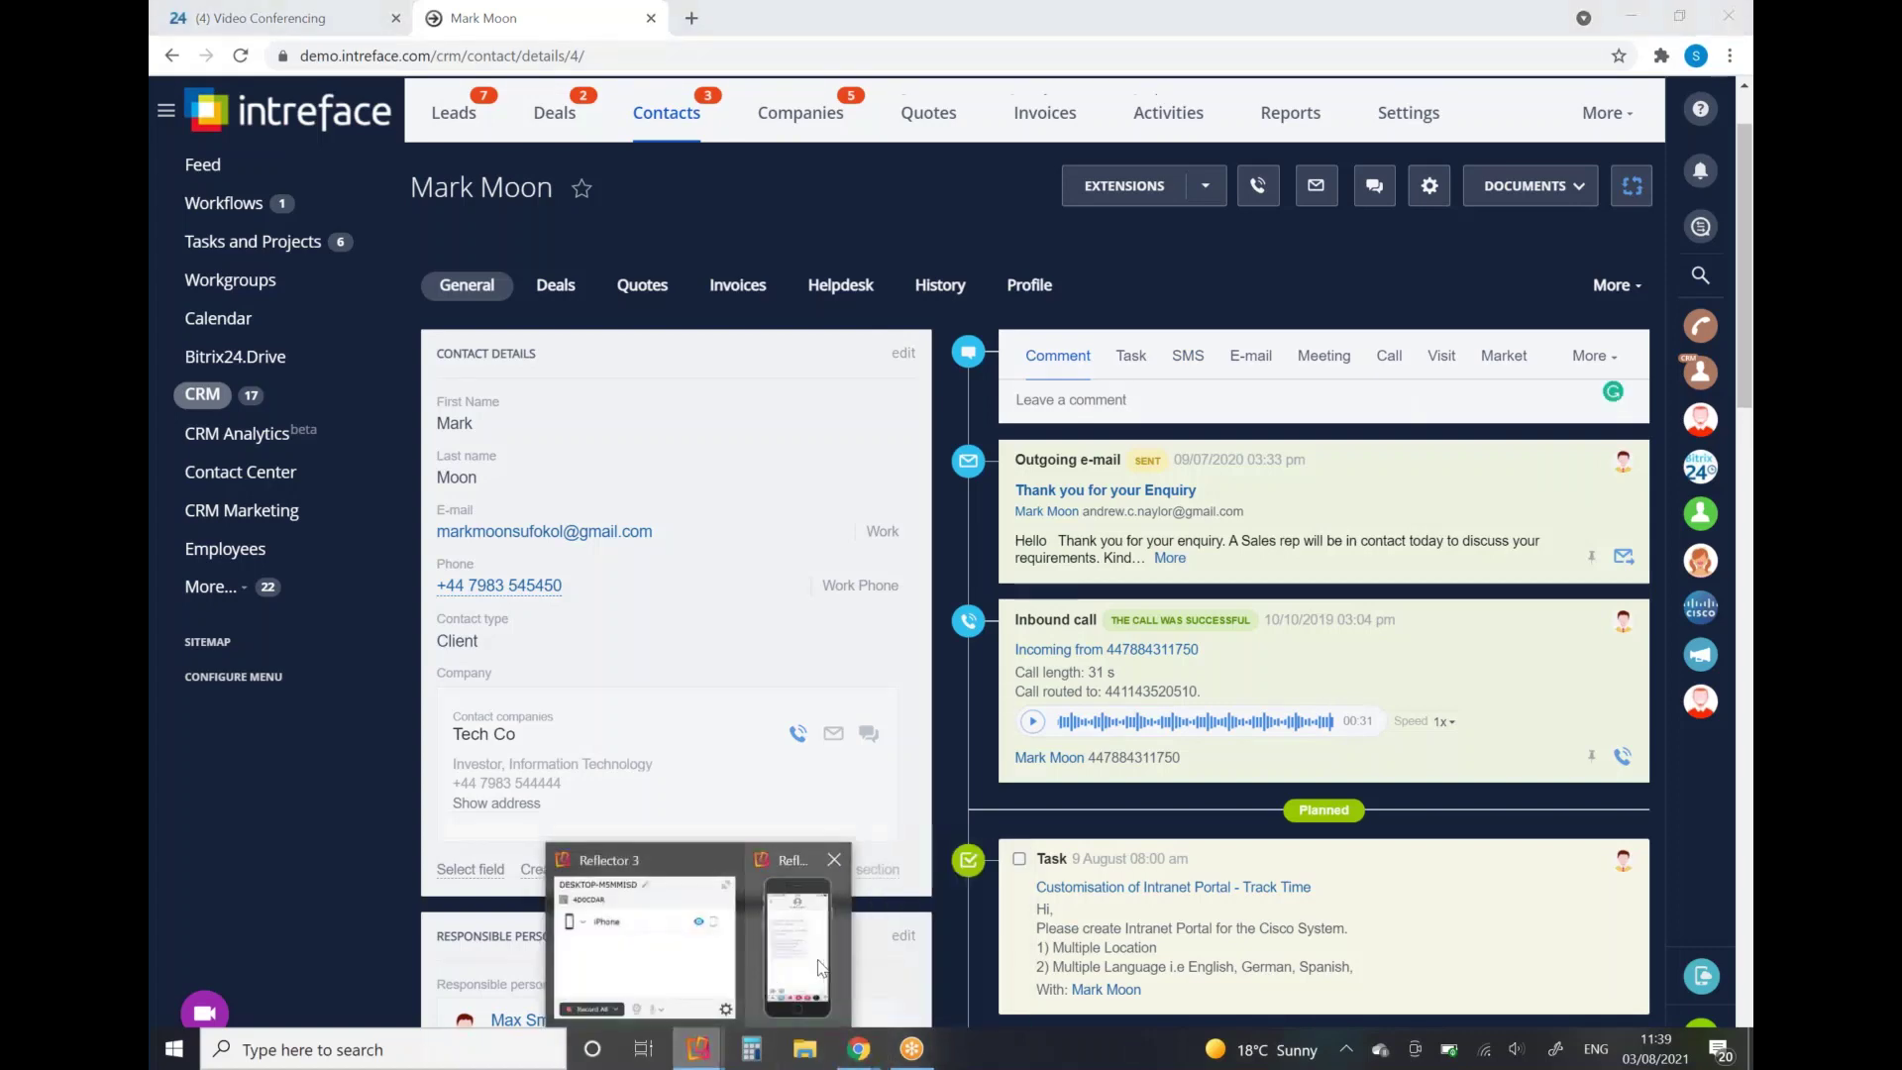
pyautogui.moveTo(796, 939)
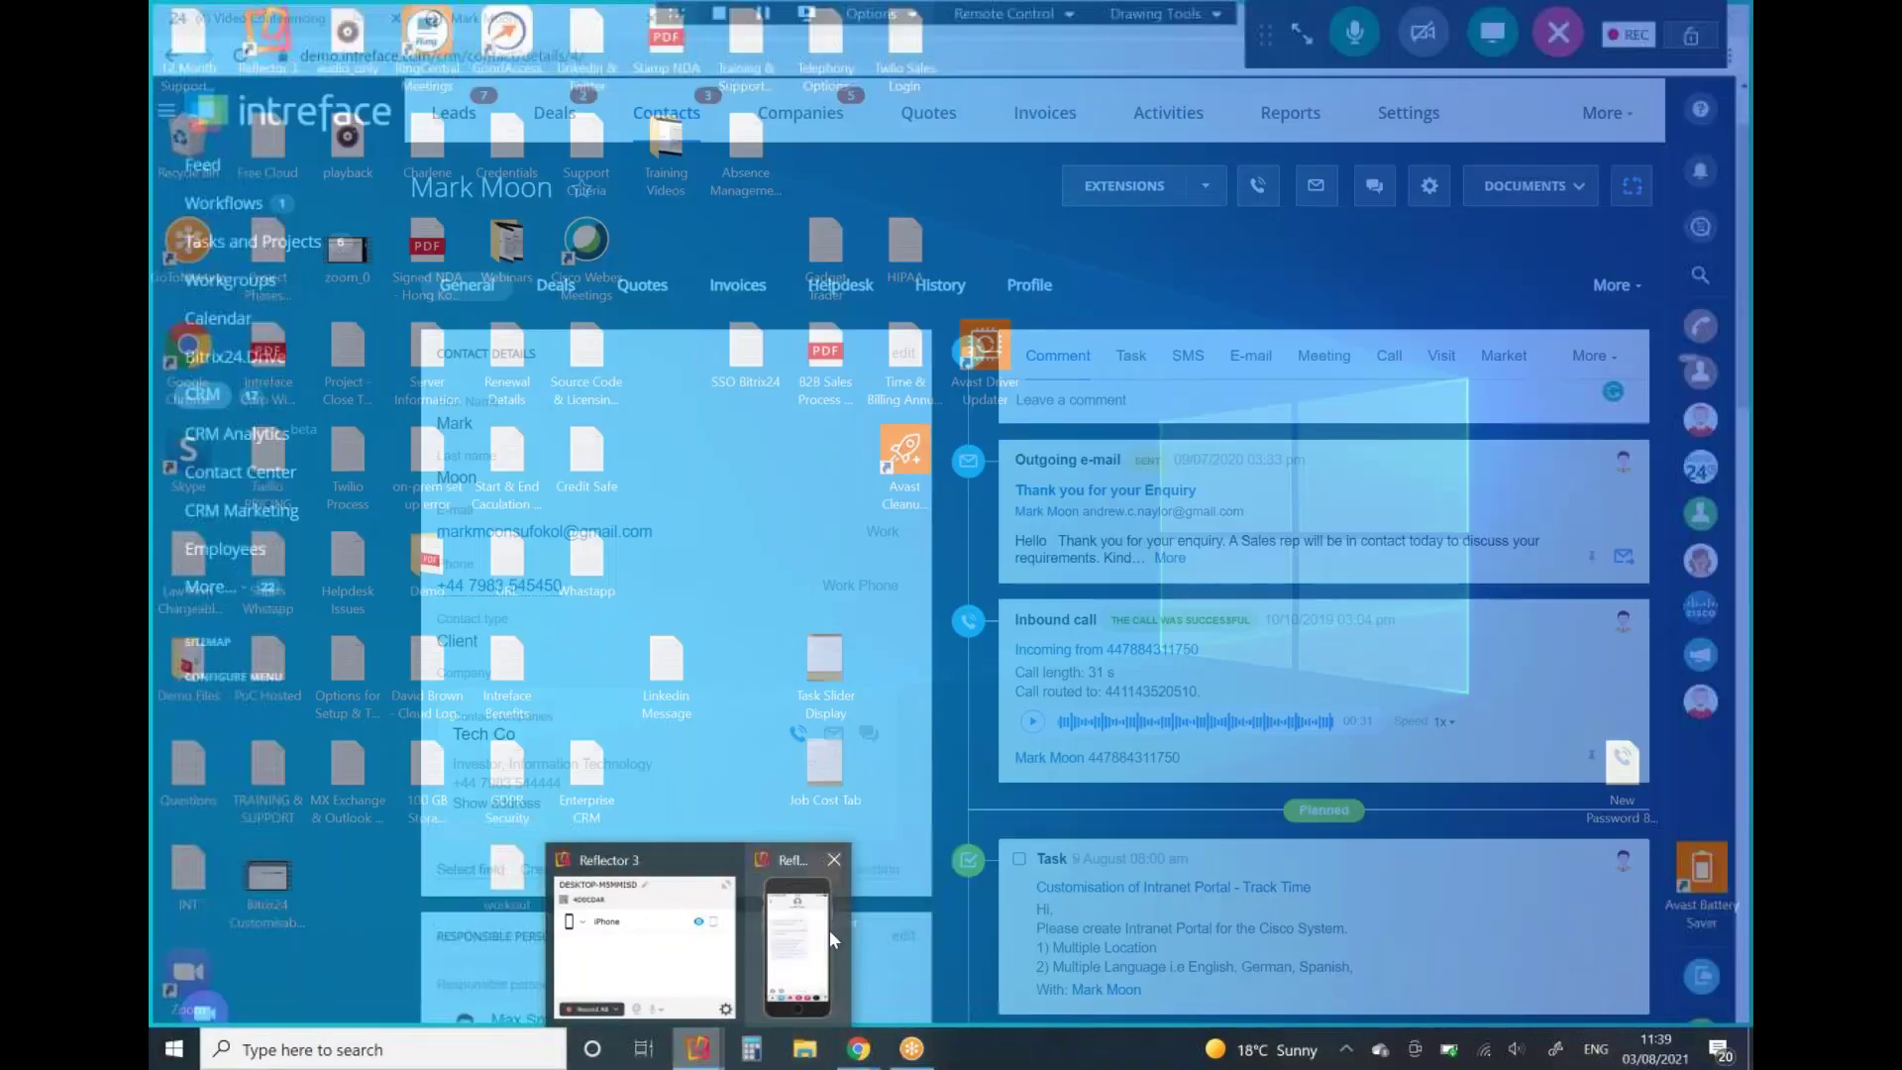
# Bring up the Reflector 3 iPhone mirror and position it to show the received invitation text
pyautogui.click(829, 929)
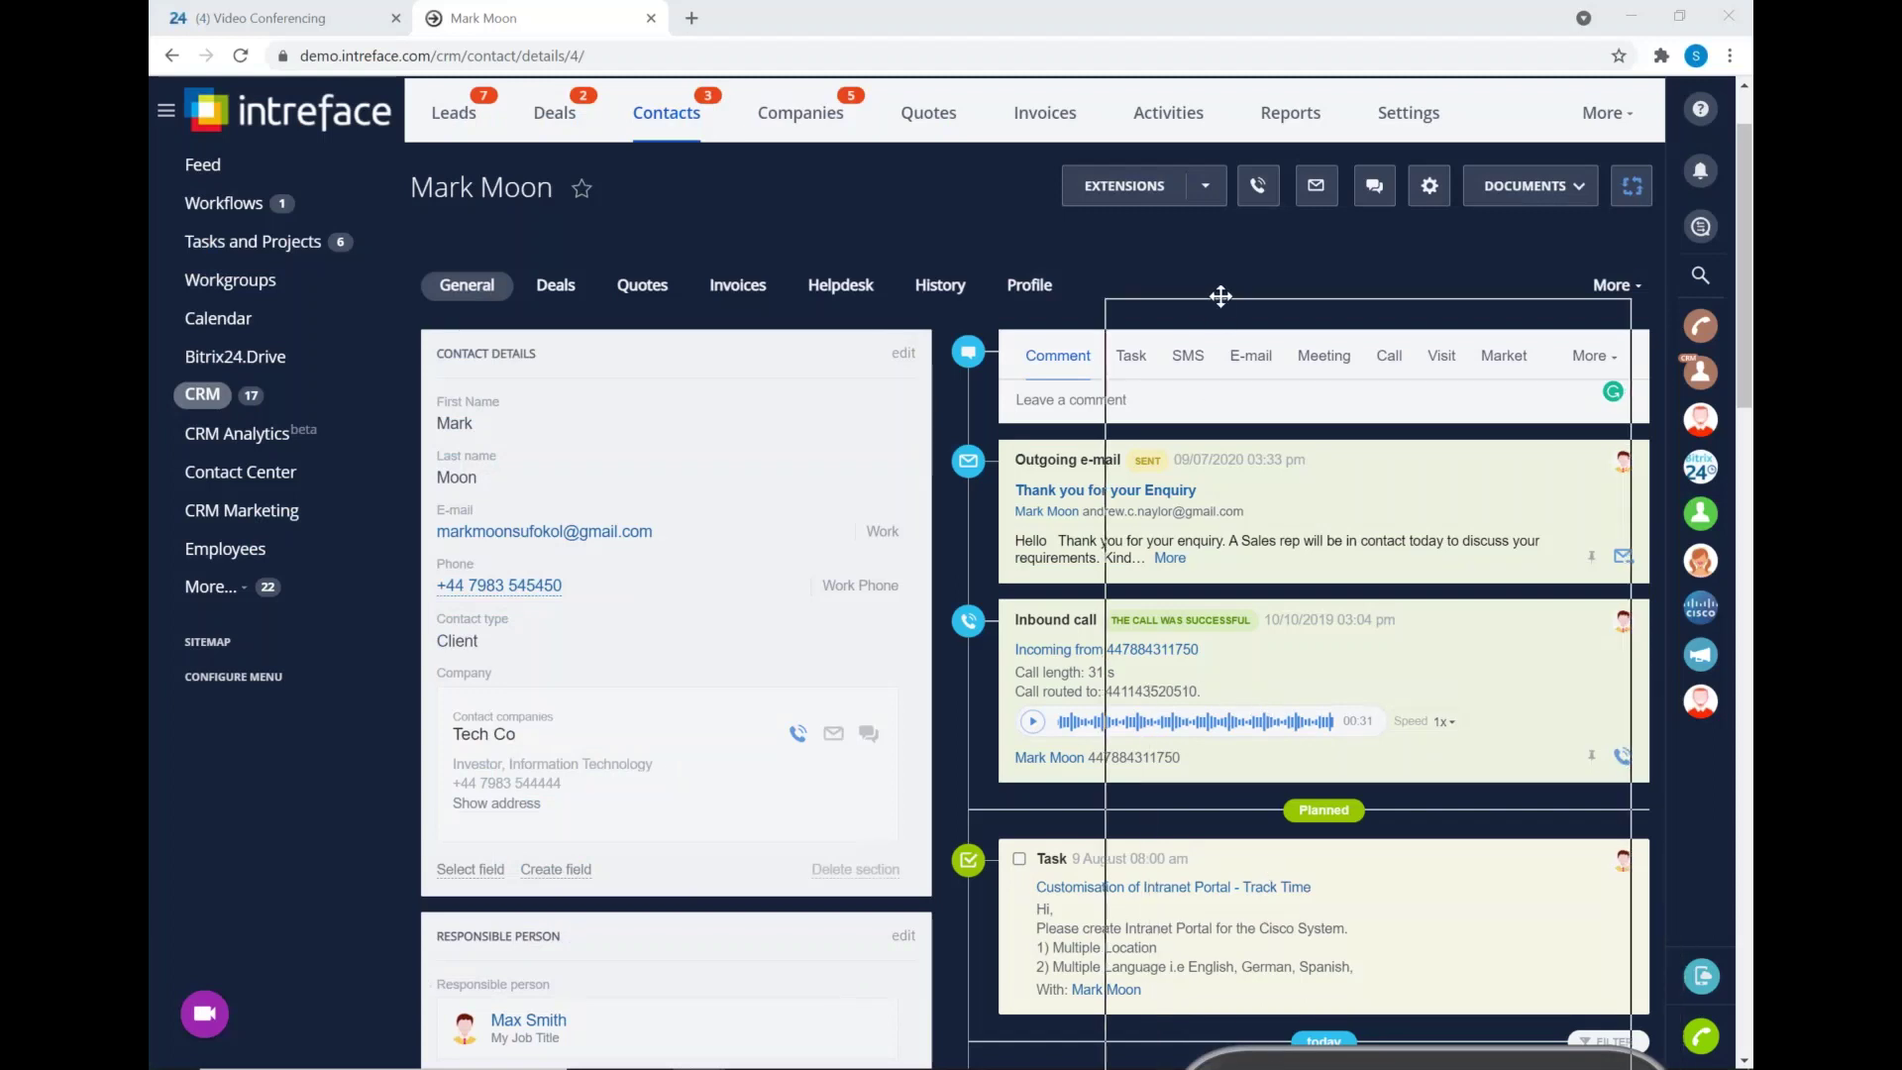
pyautogui.click(1221, 296)
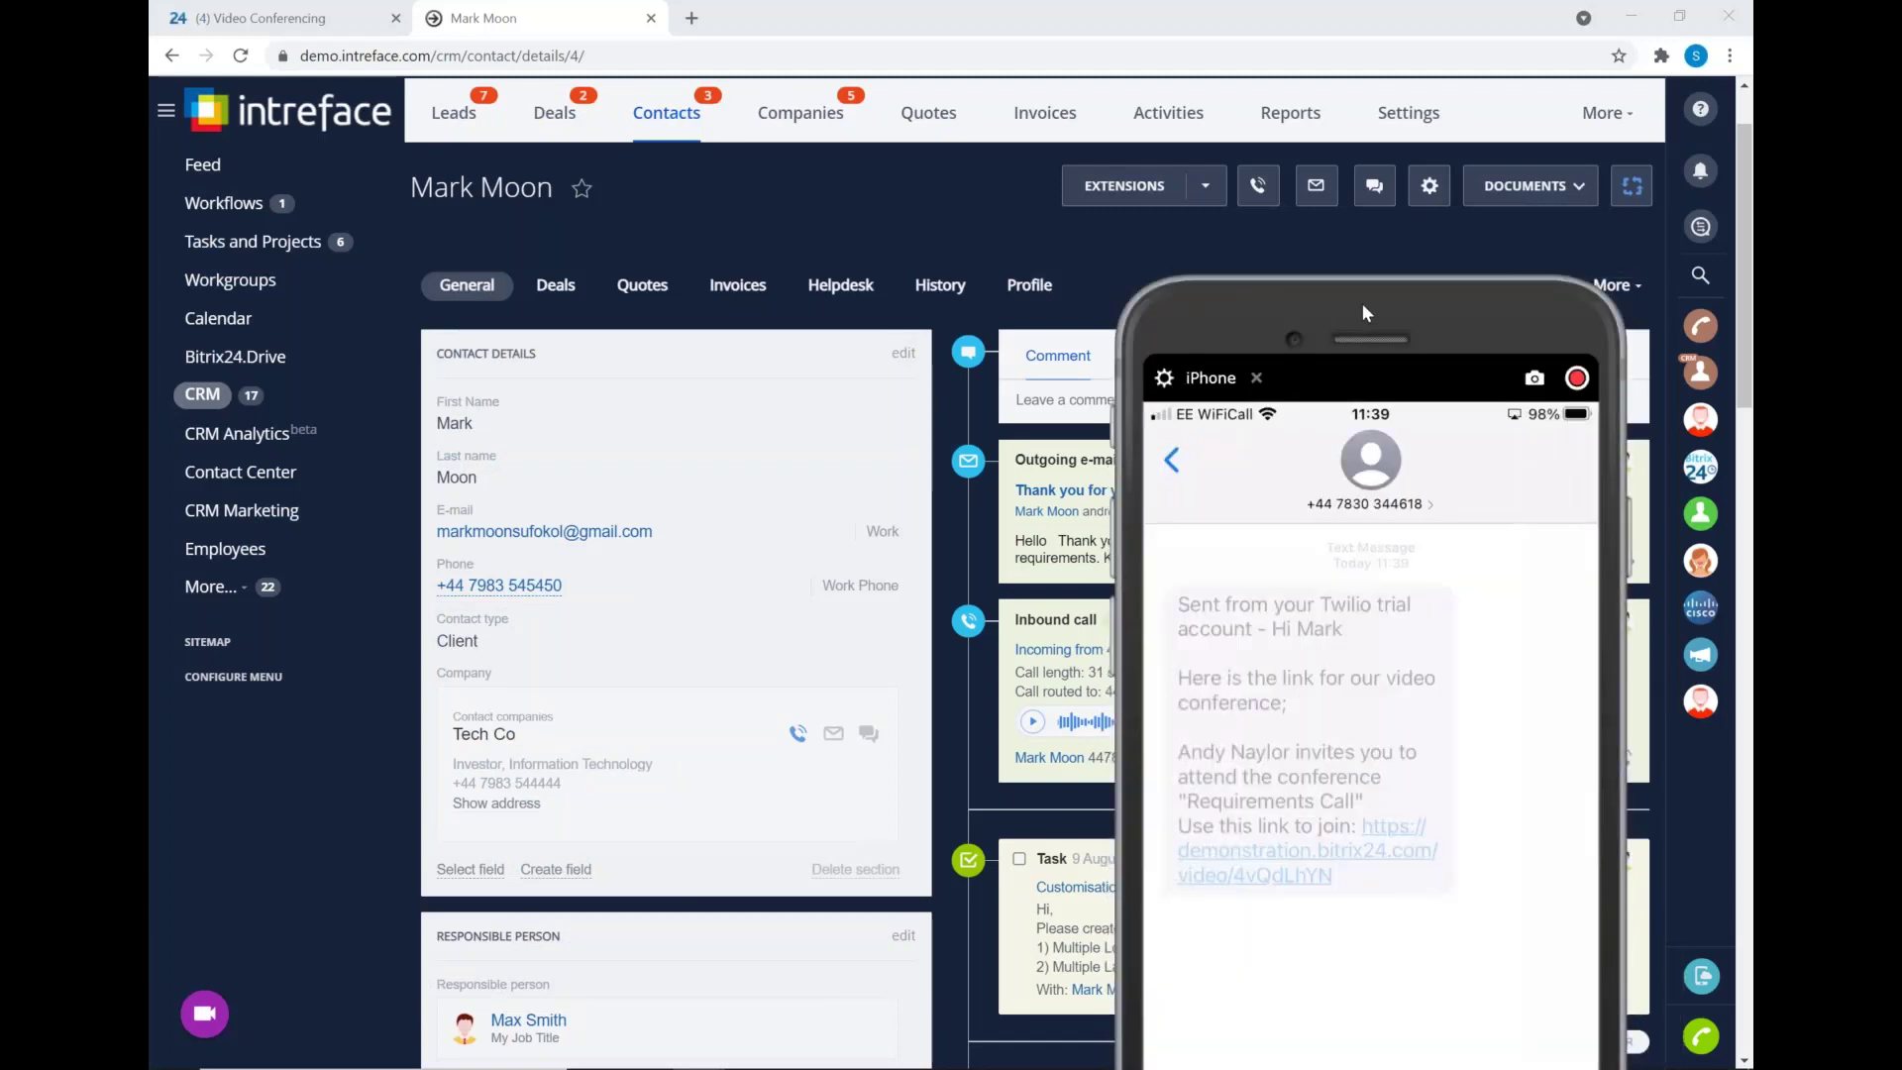
pyautogui.moveTo(1363, 313); pyautogui.dragTo(1363, 177)
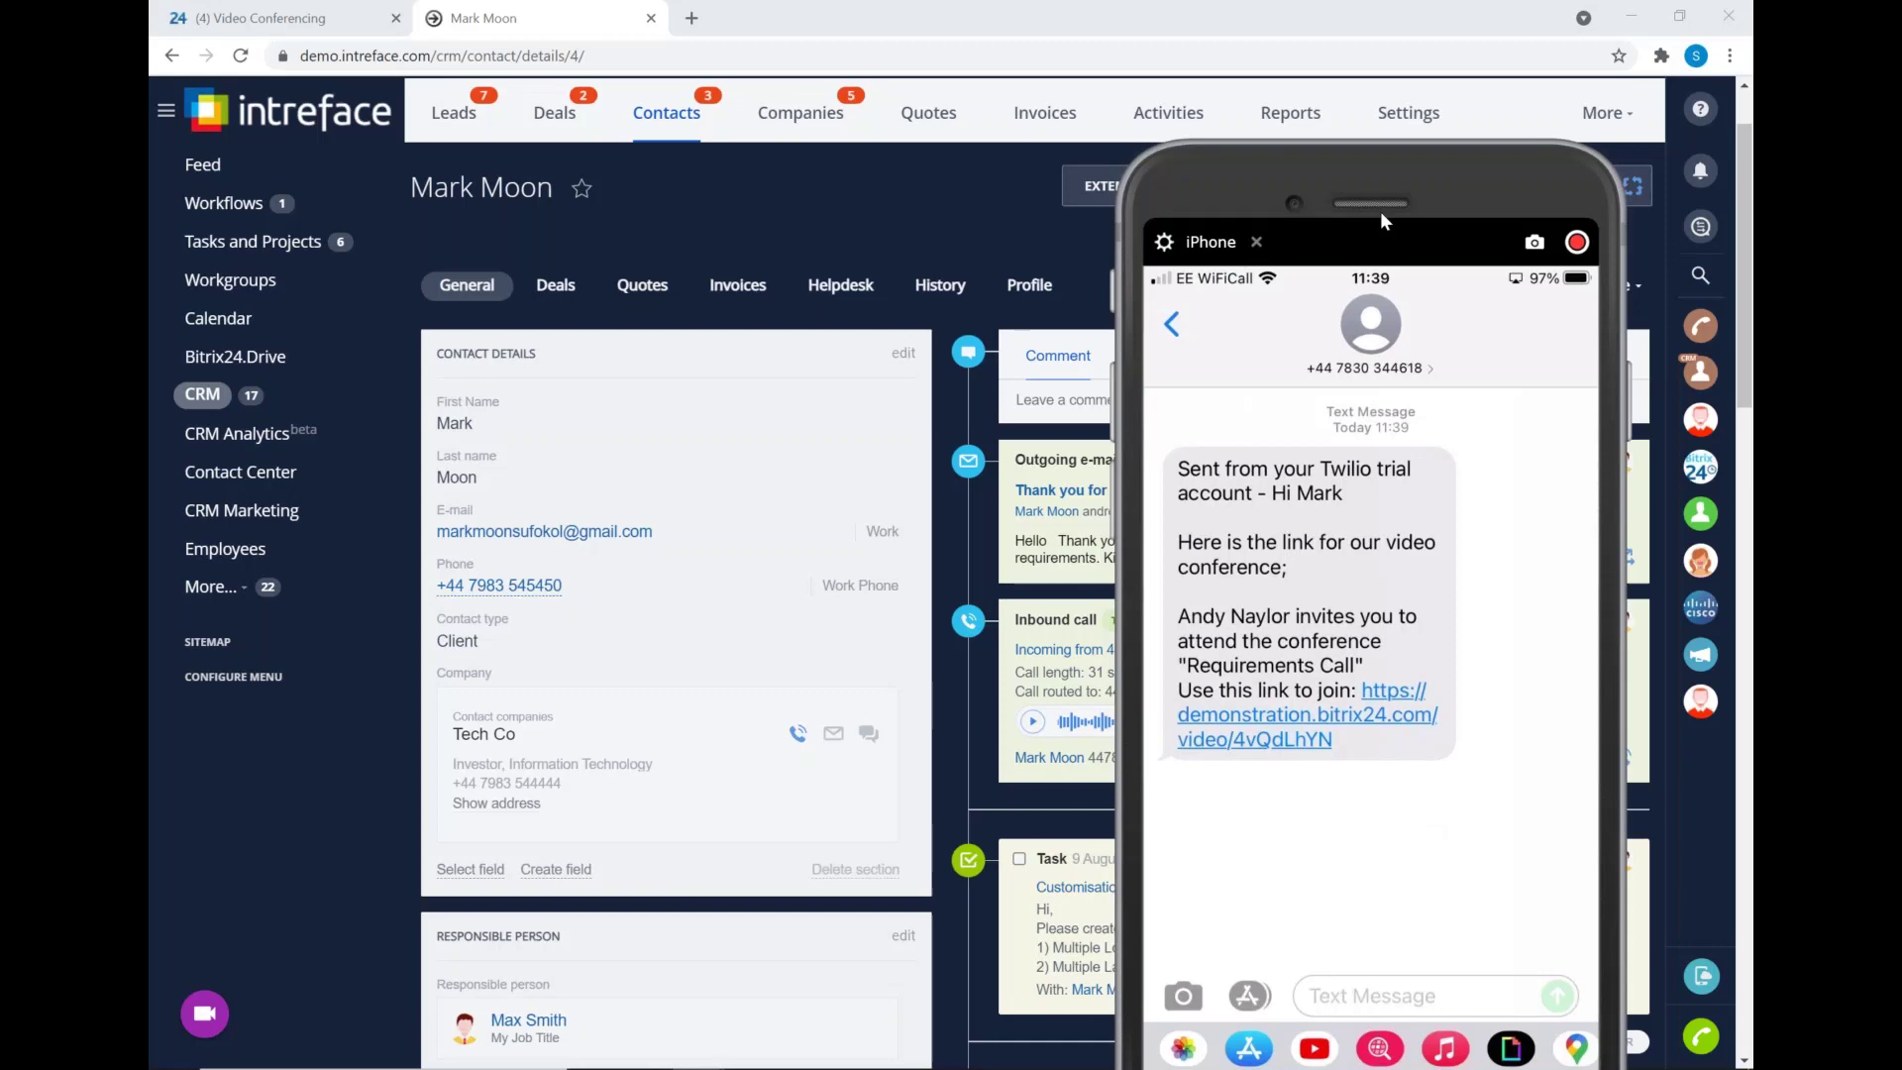
pyautogui.moveTo(1421, 155); pyautogui.dragTo(1431, 110)
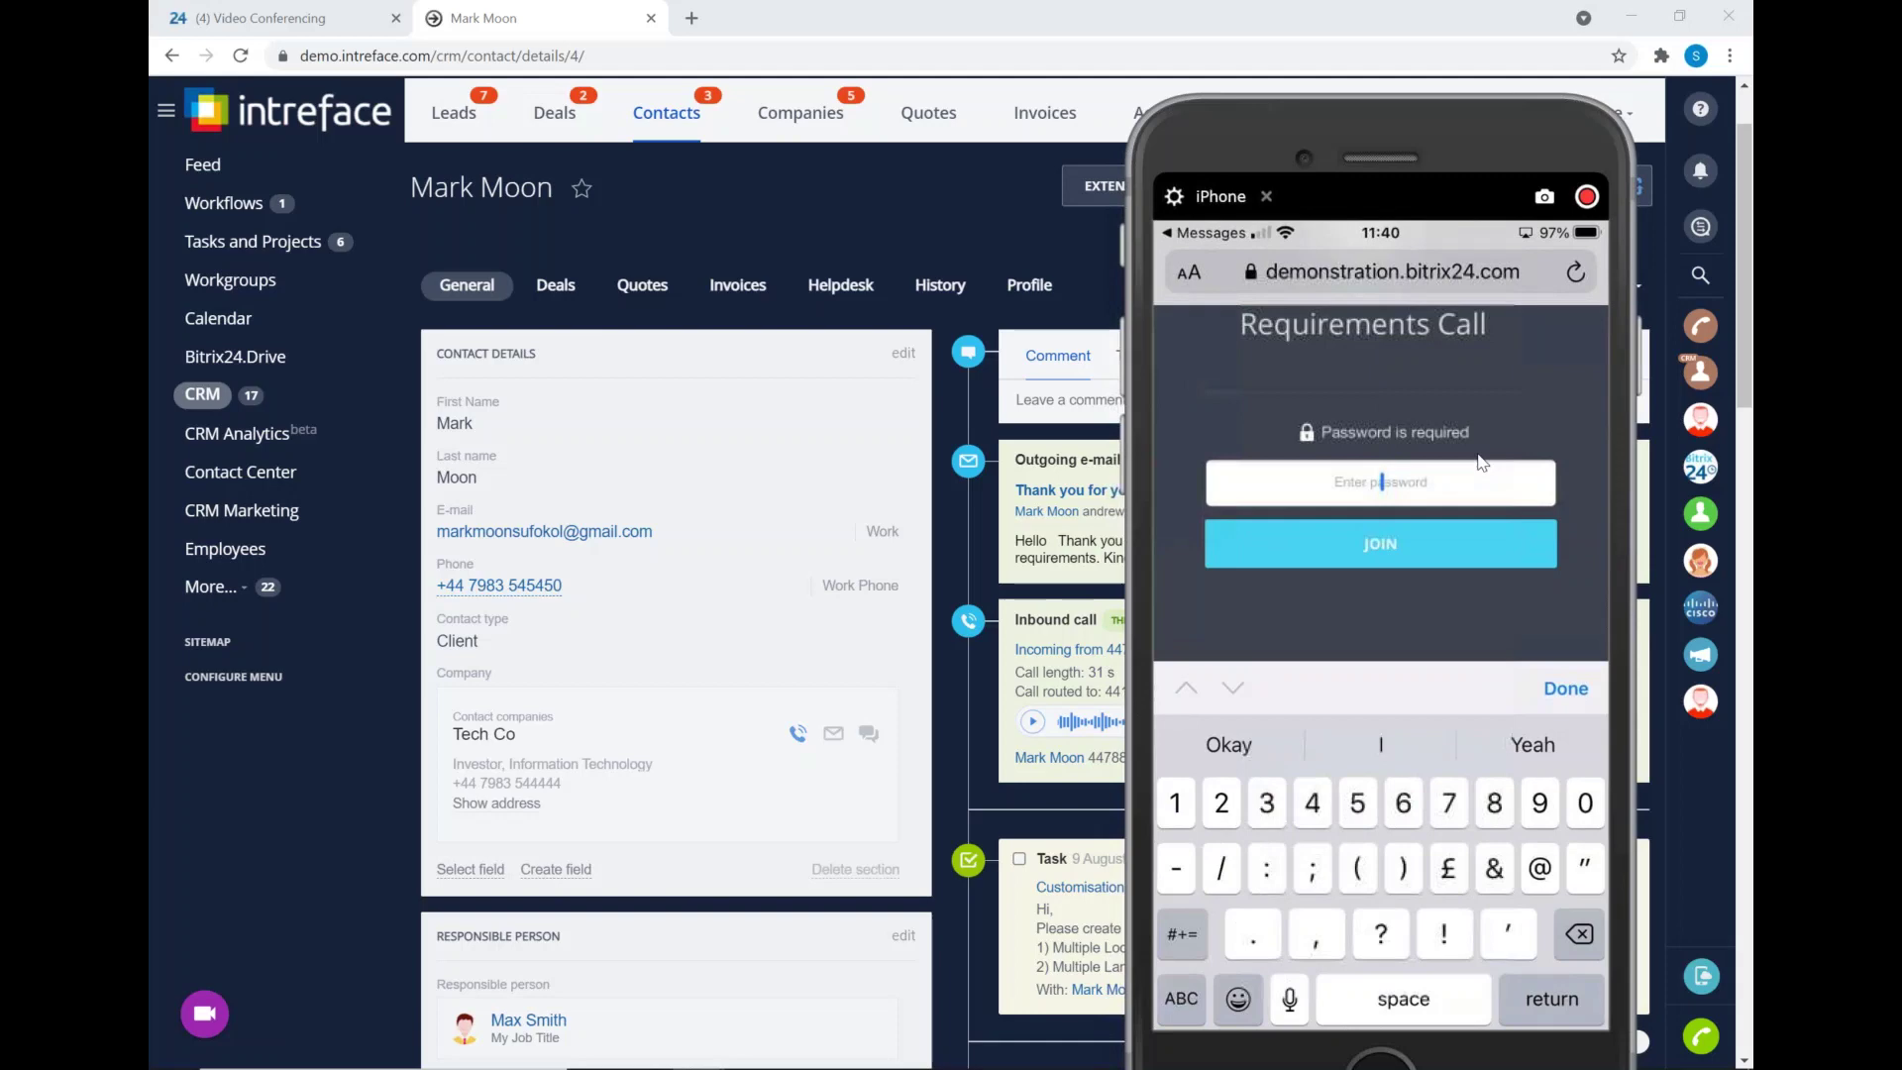
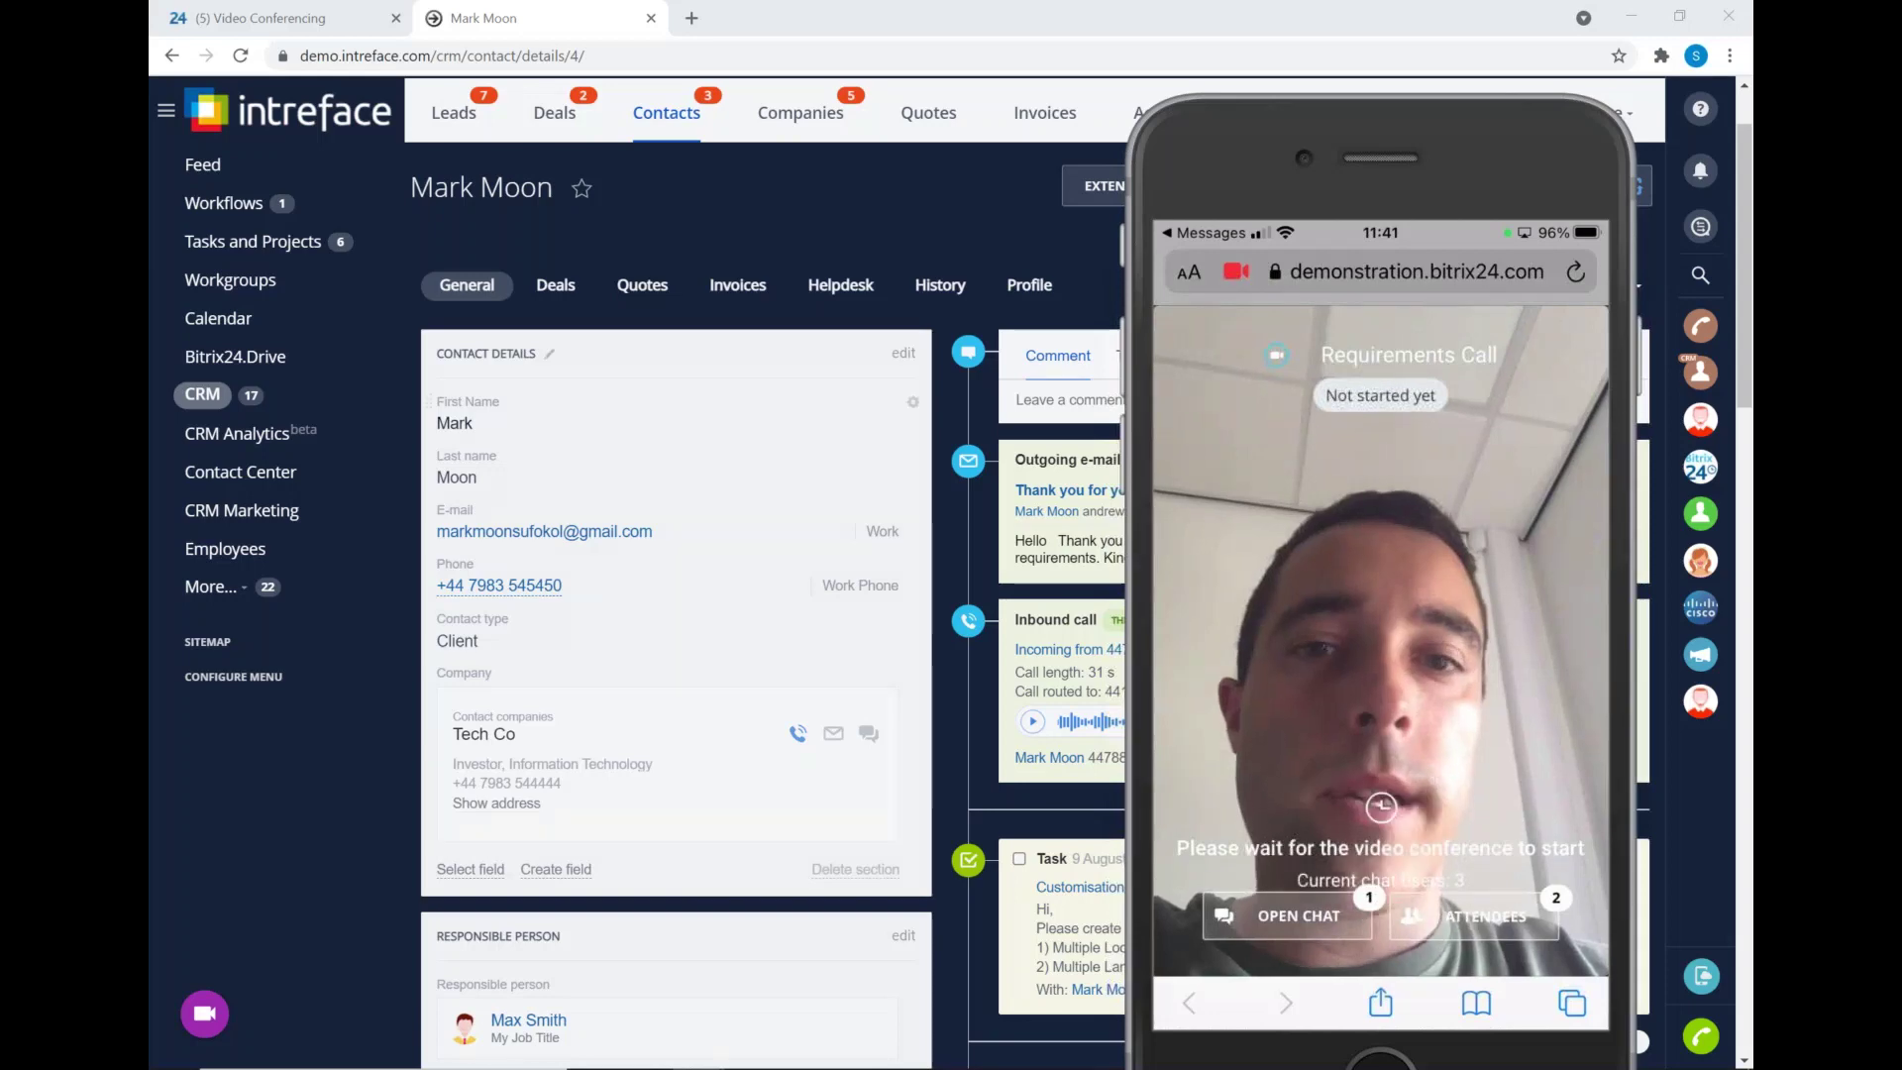
pyautogui.click(285, 22)
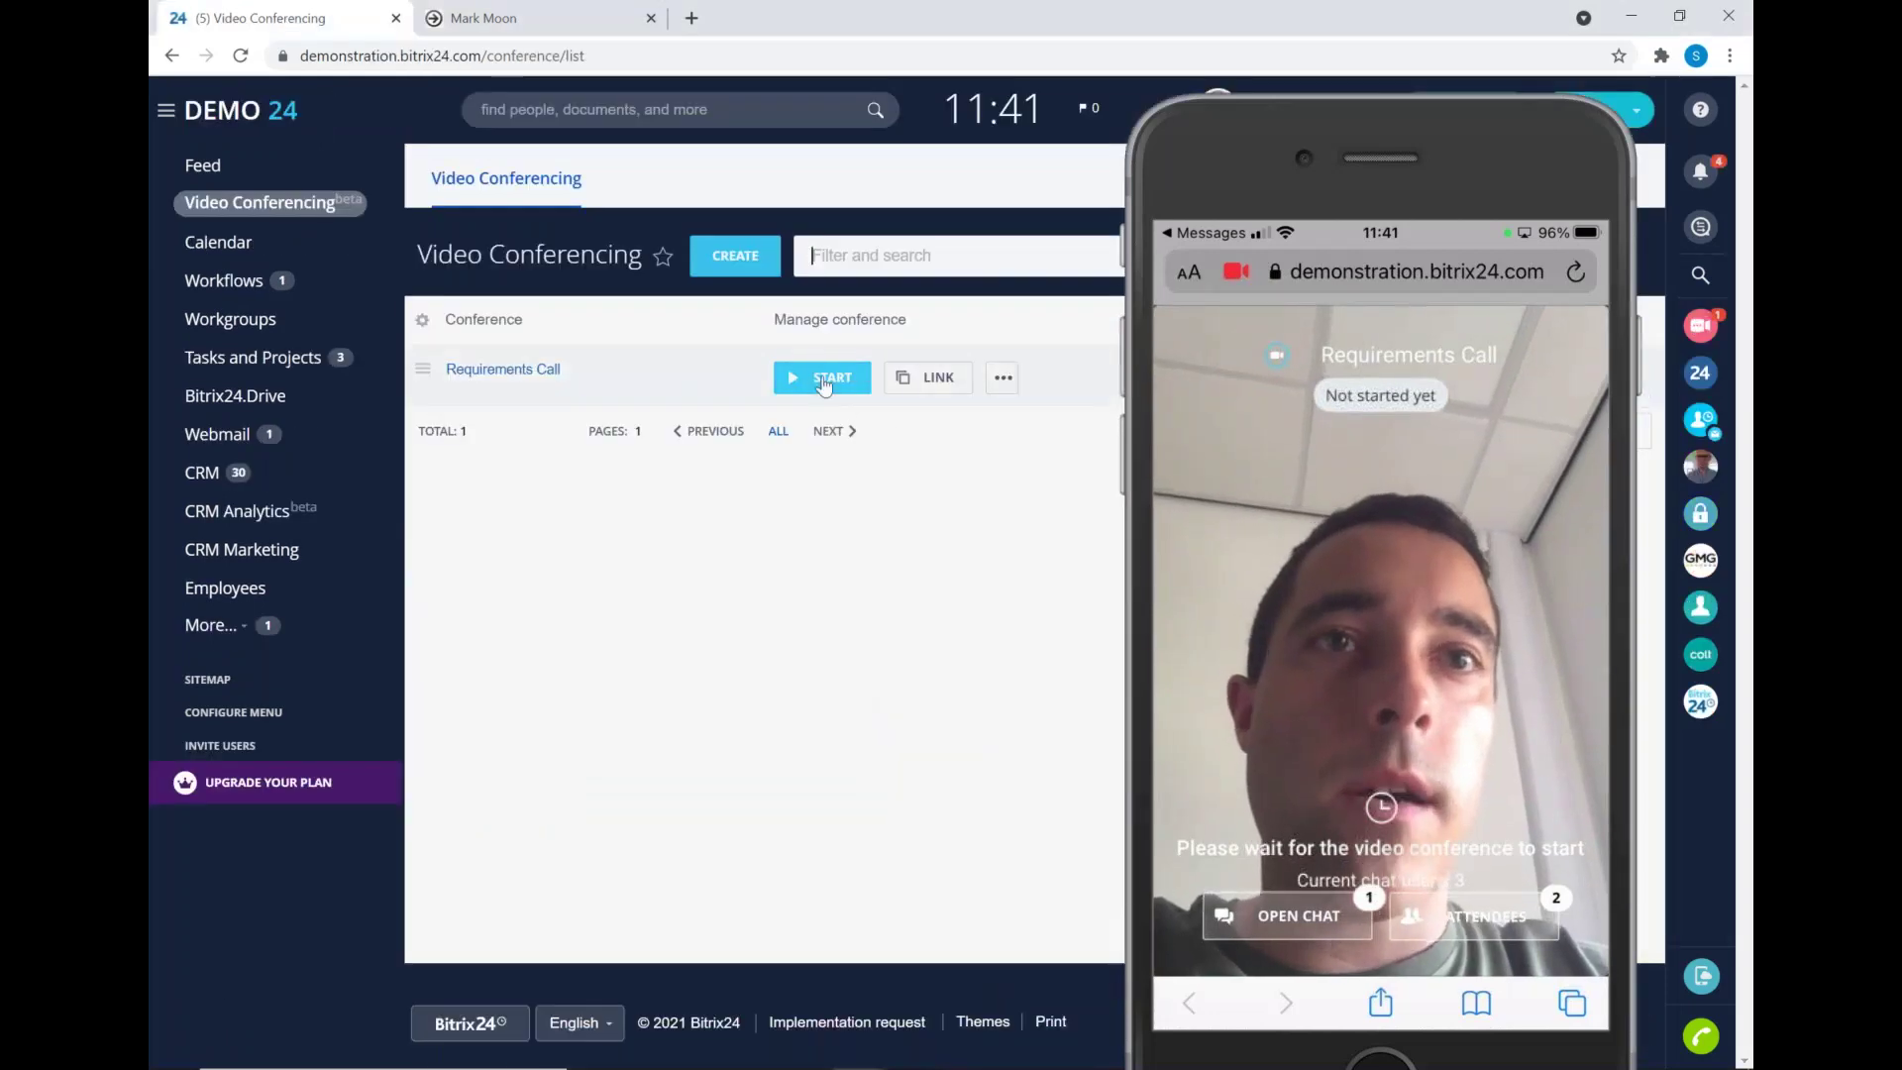
pyautogui.click(819, 376)
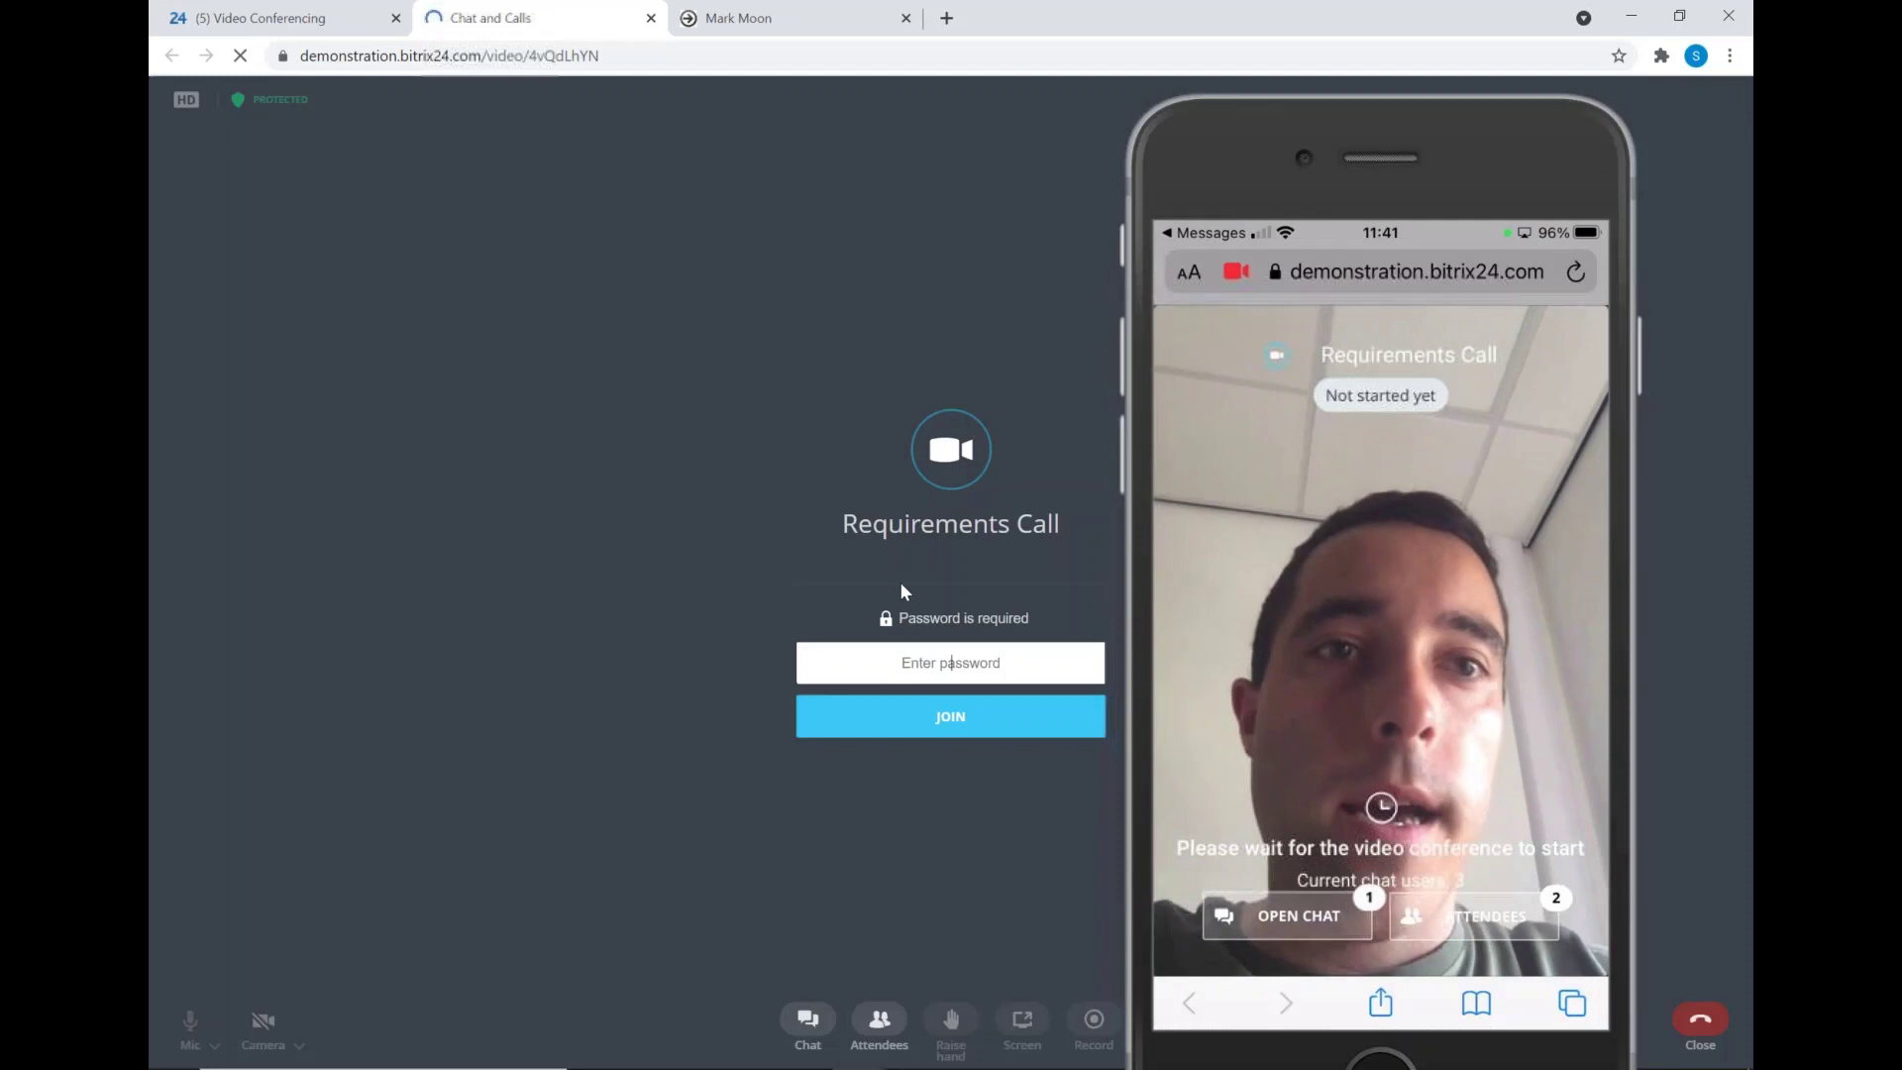
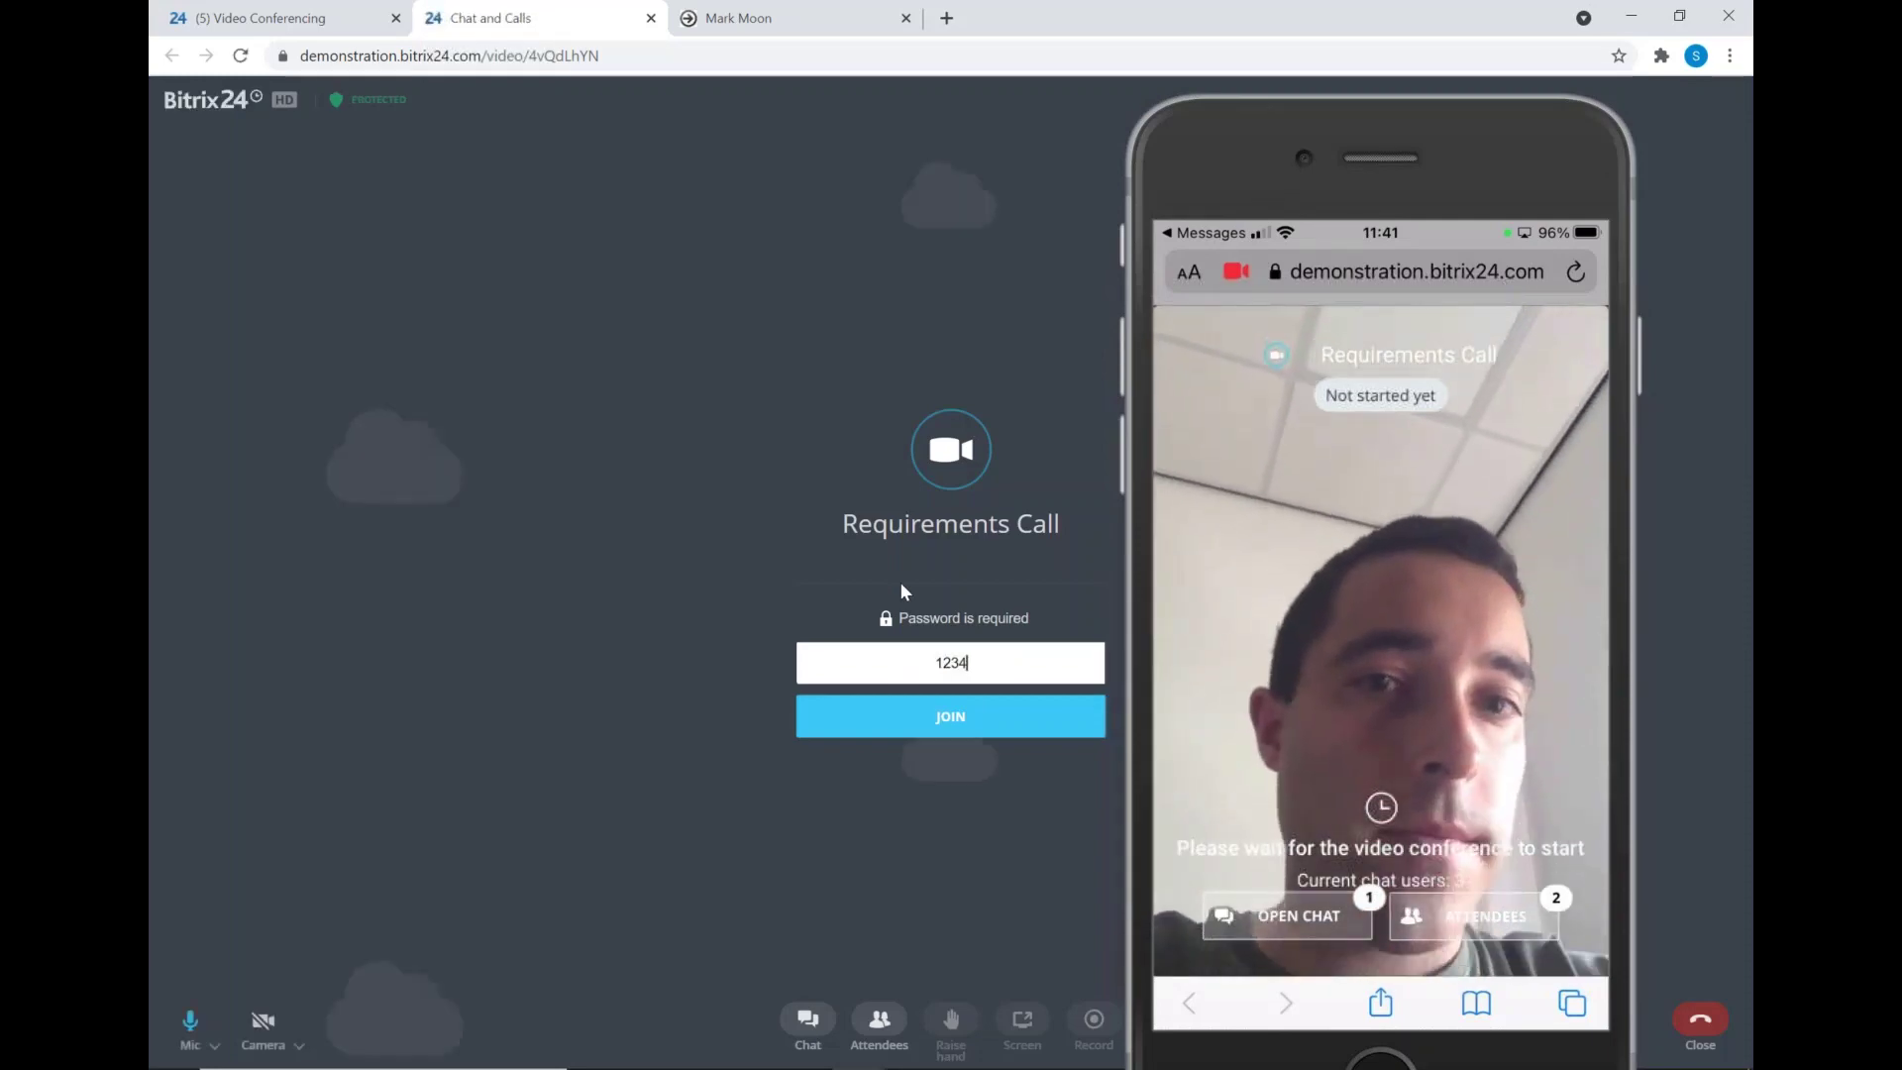
pyautogui.click(939, 722)
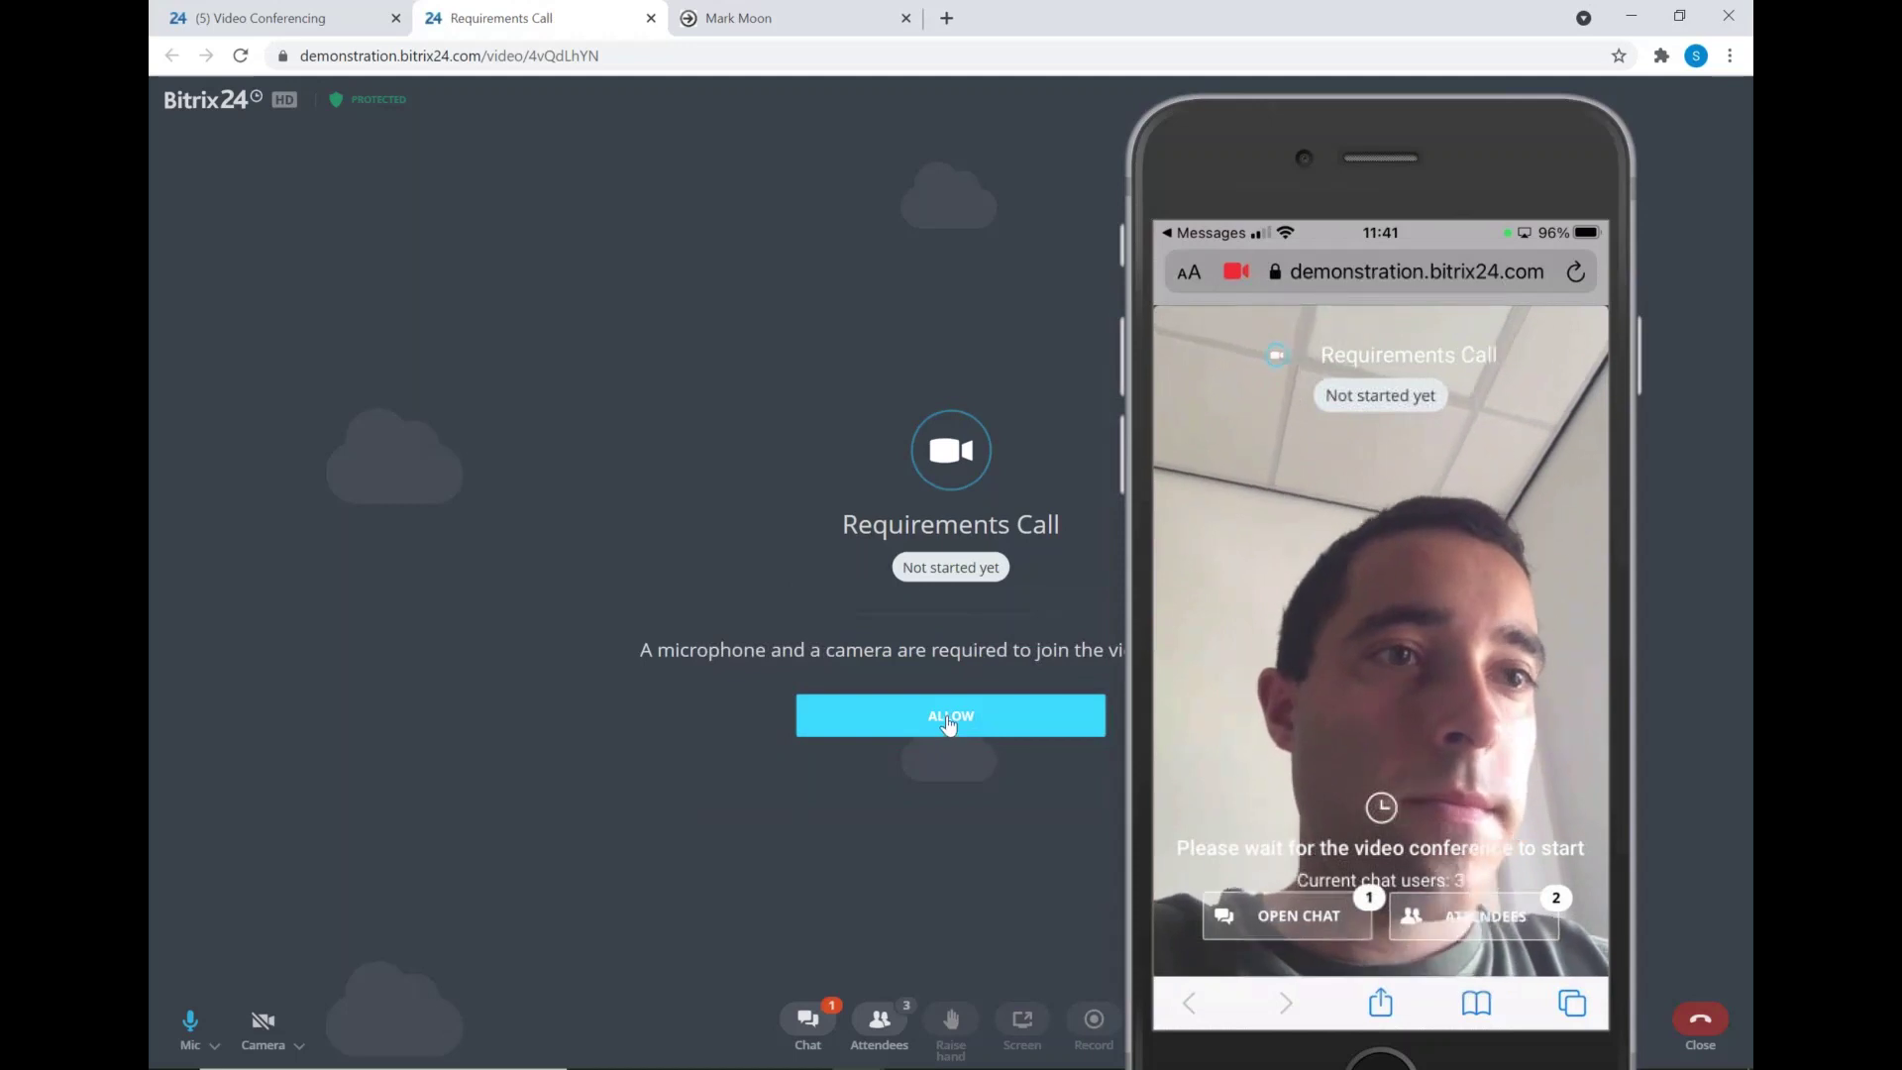
pyautogui.click(943, 734)
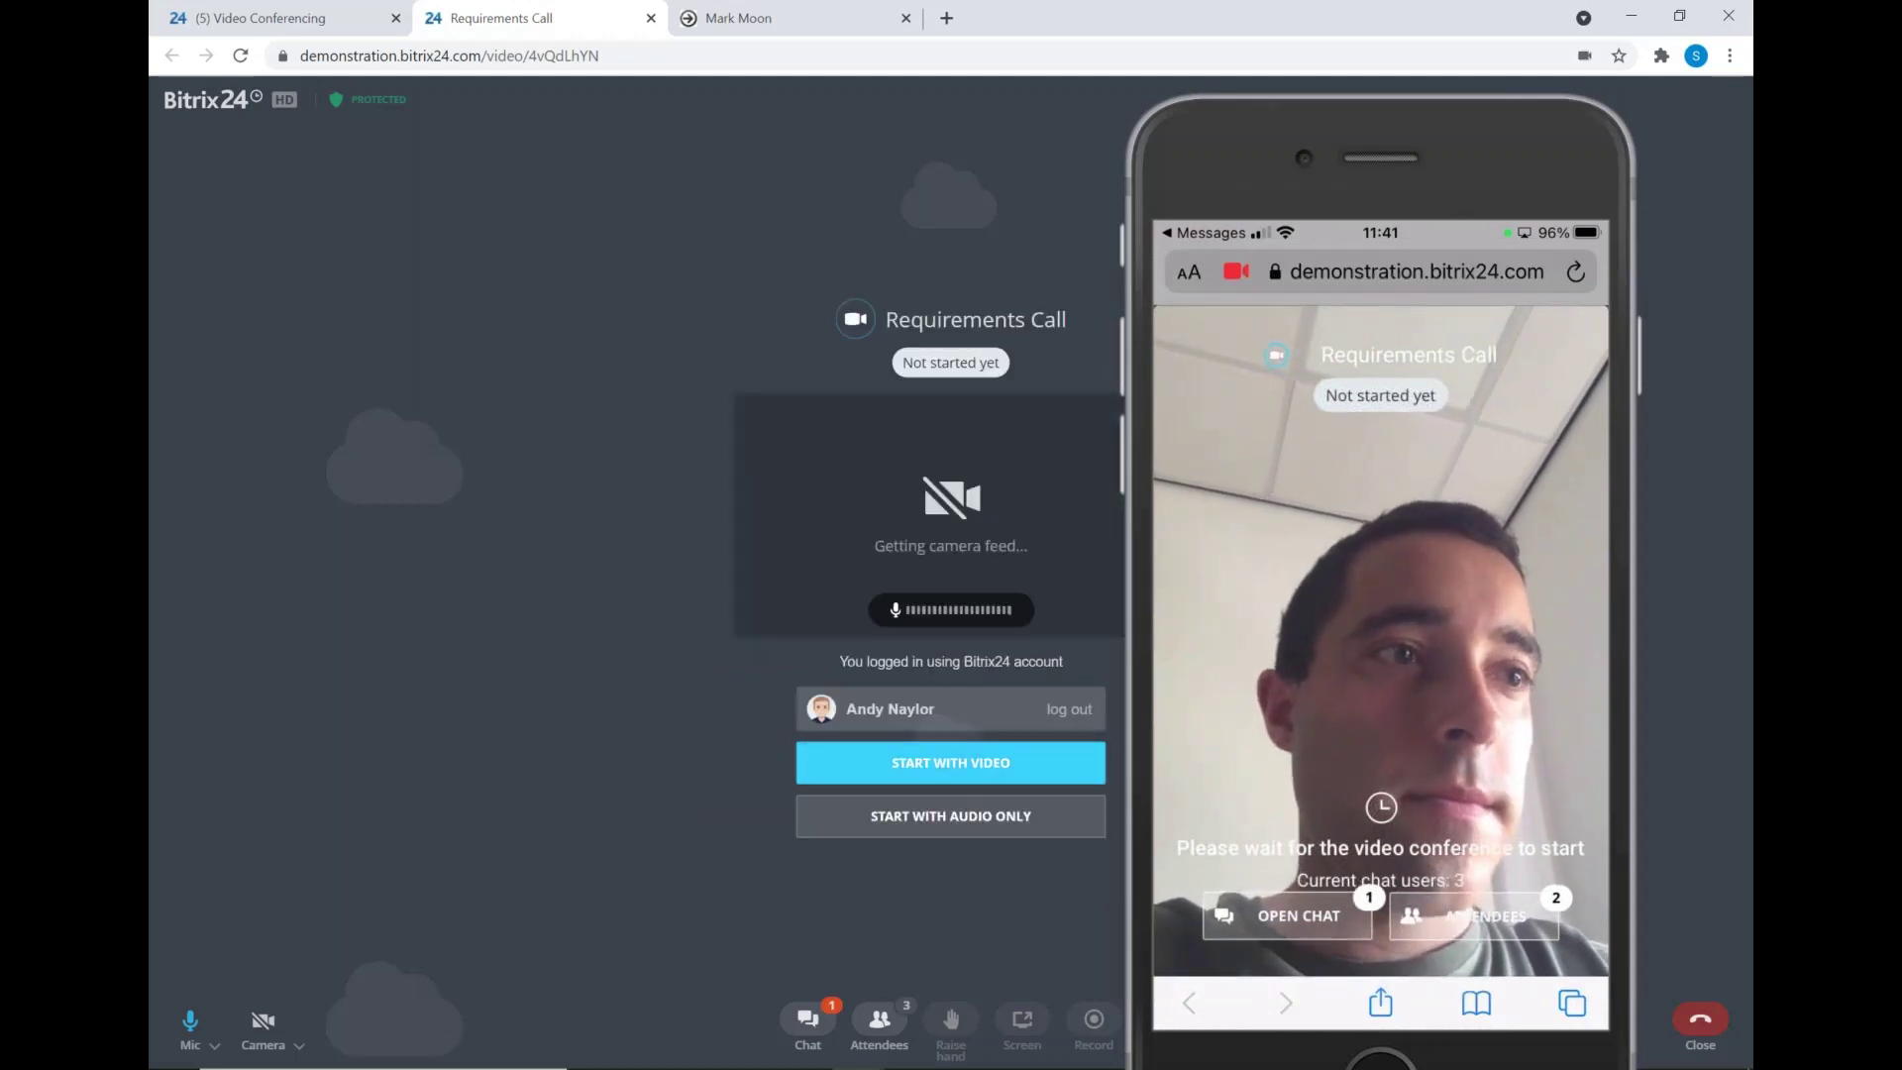
pyautogui.click(957, 816)
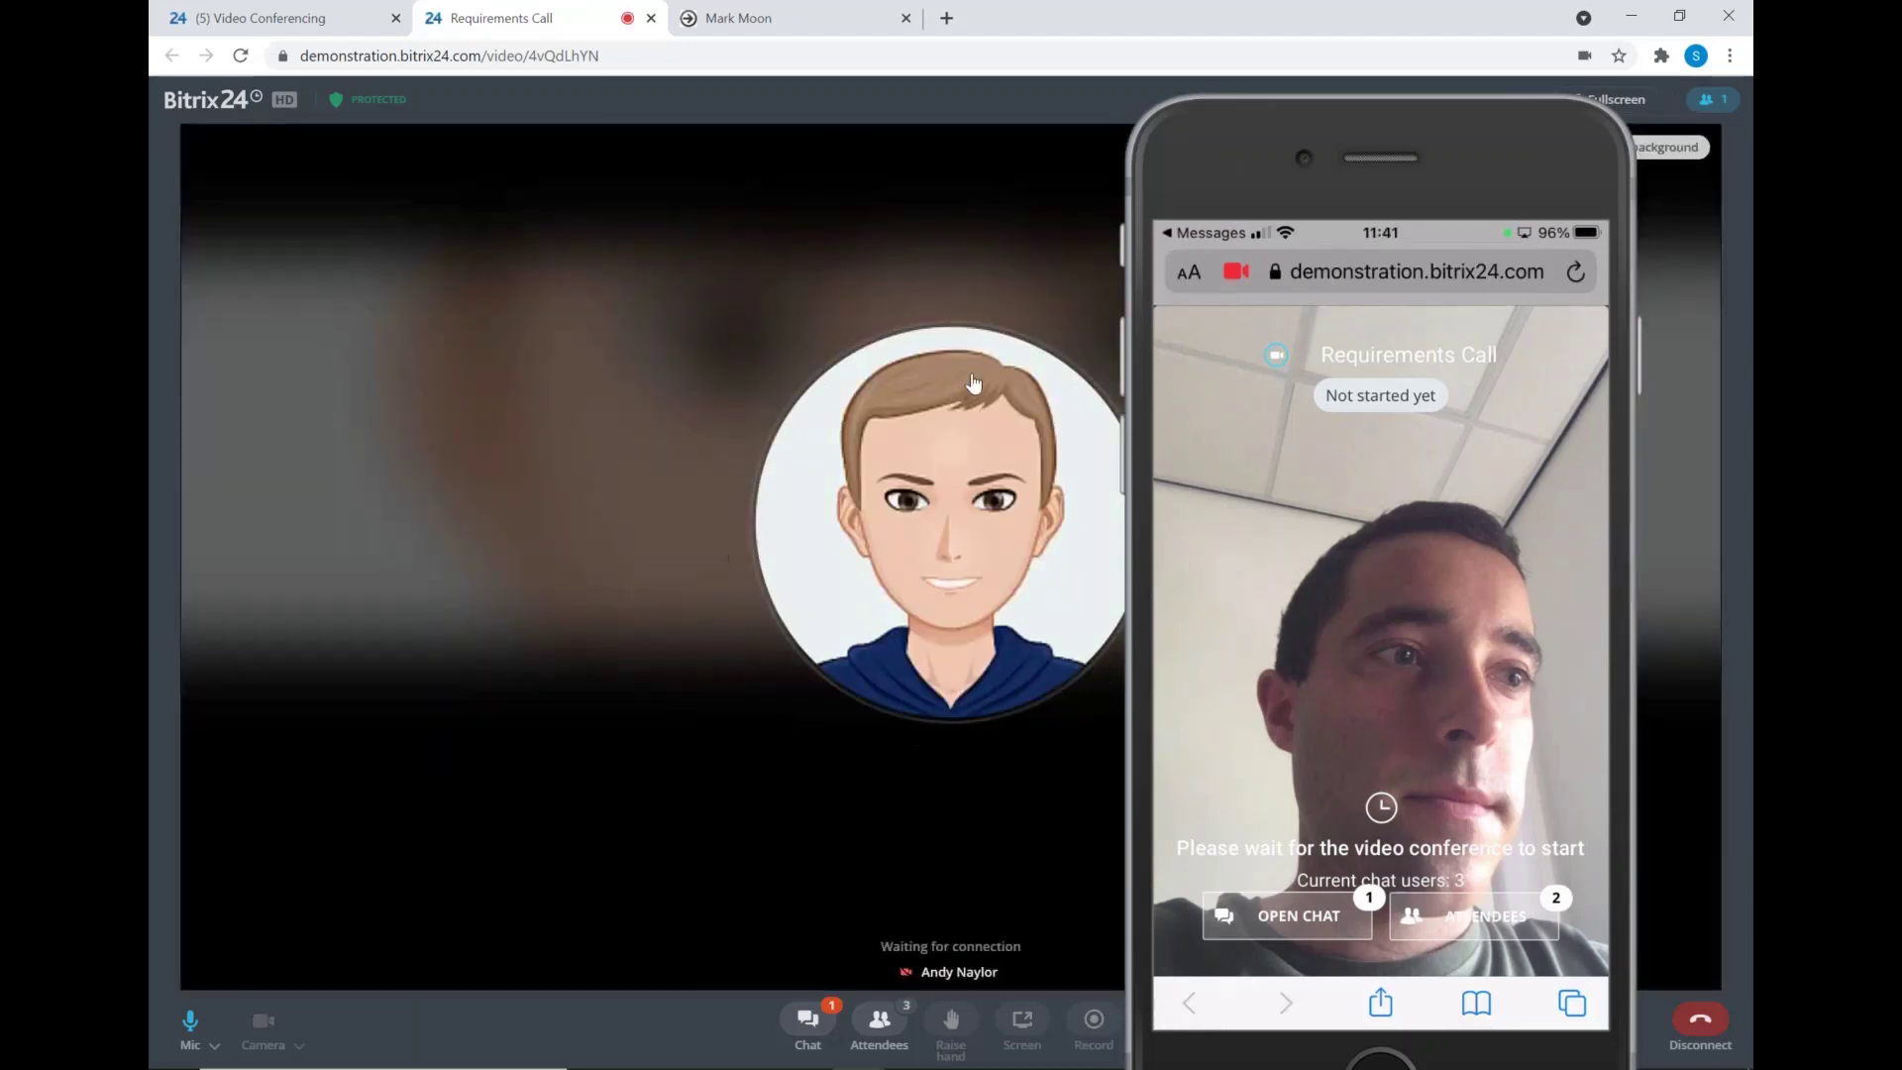
# Move the iPhone mirror window aside while the second participant connects
pyautogui.moveTo(1404, 116); pyautogui.dragTo(1510, 116)
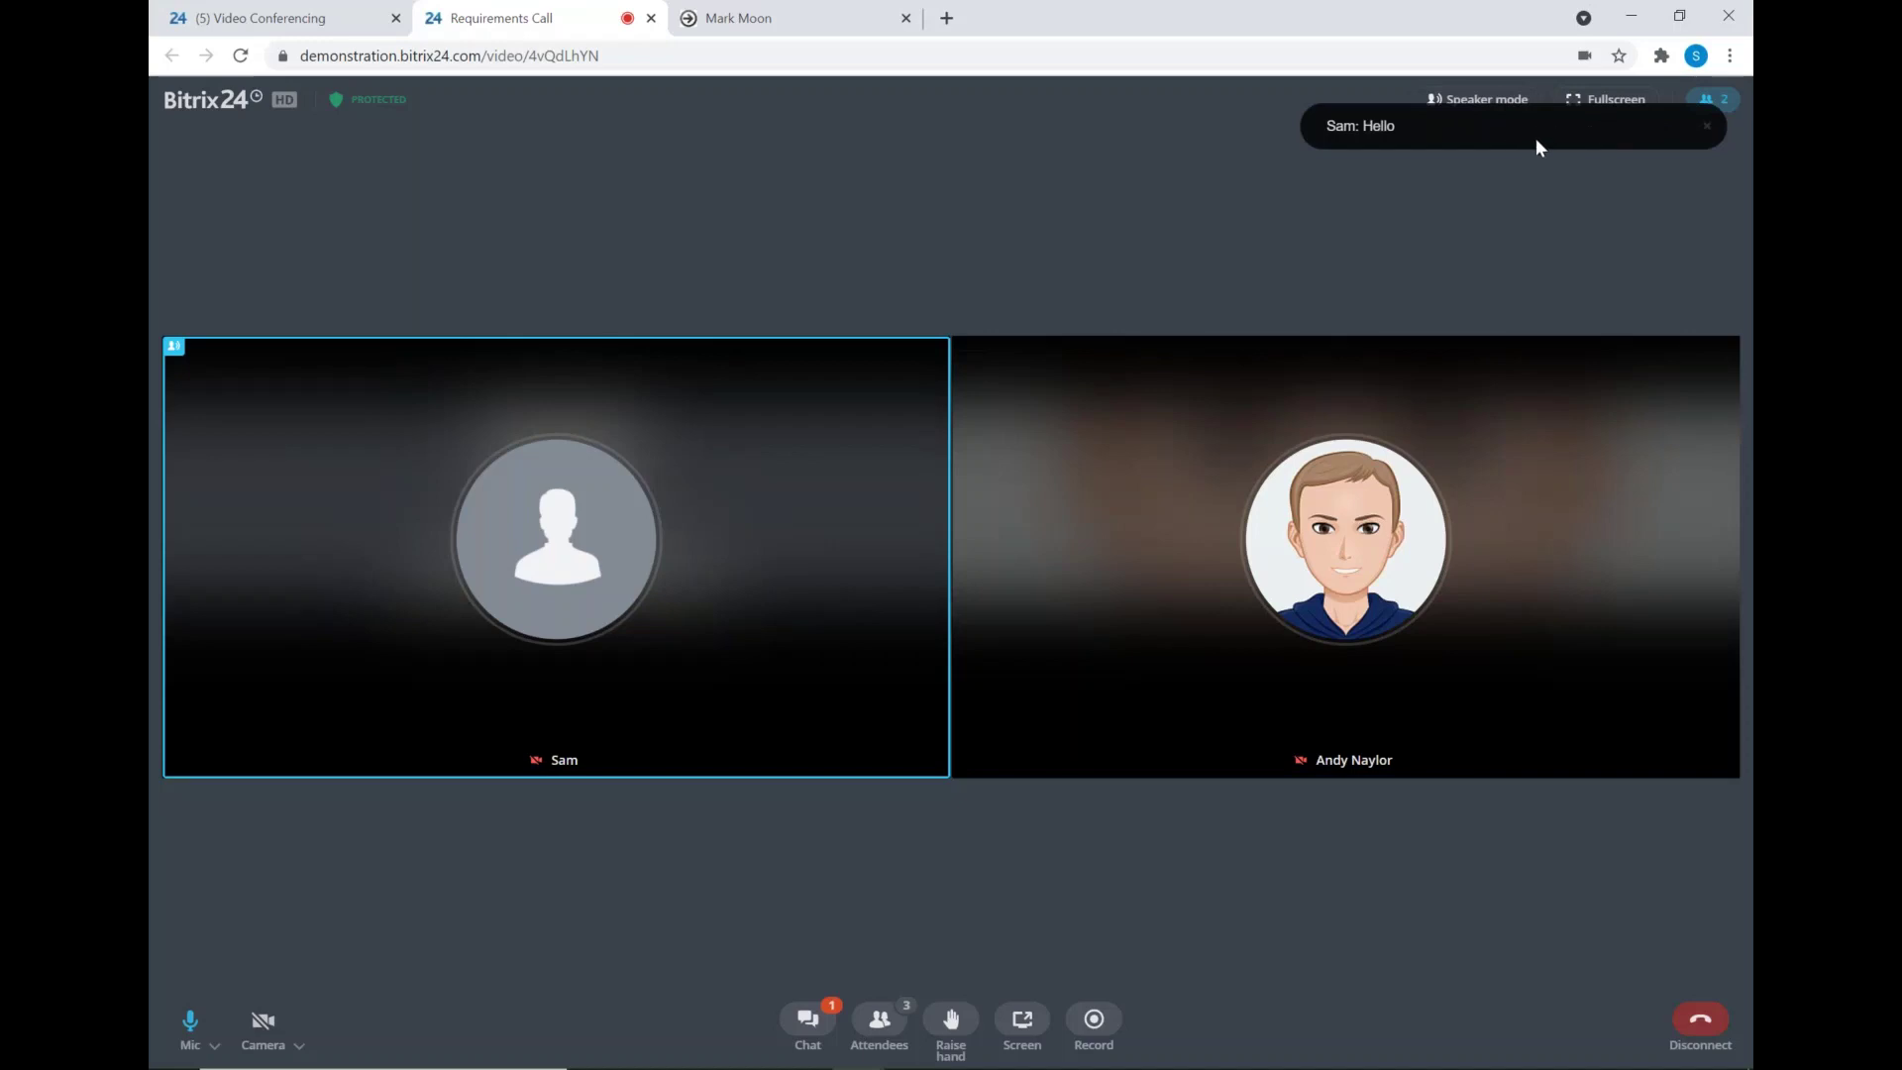
# Read Sam's chat message, close the chat, mute the mic, and return to the conference list
pyautogui.click(1092, 1022)
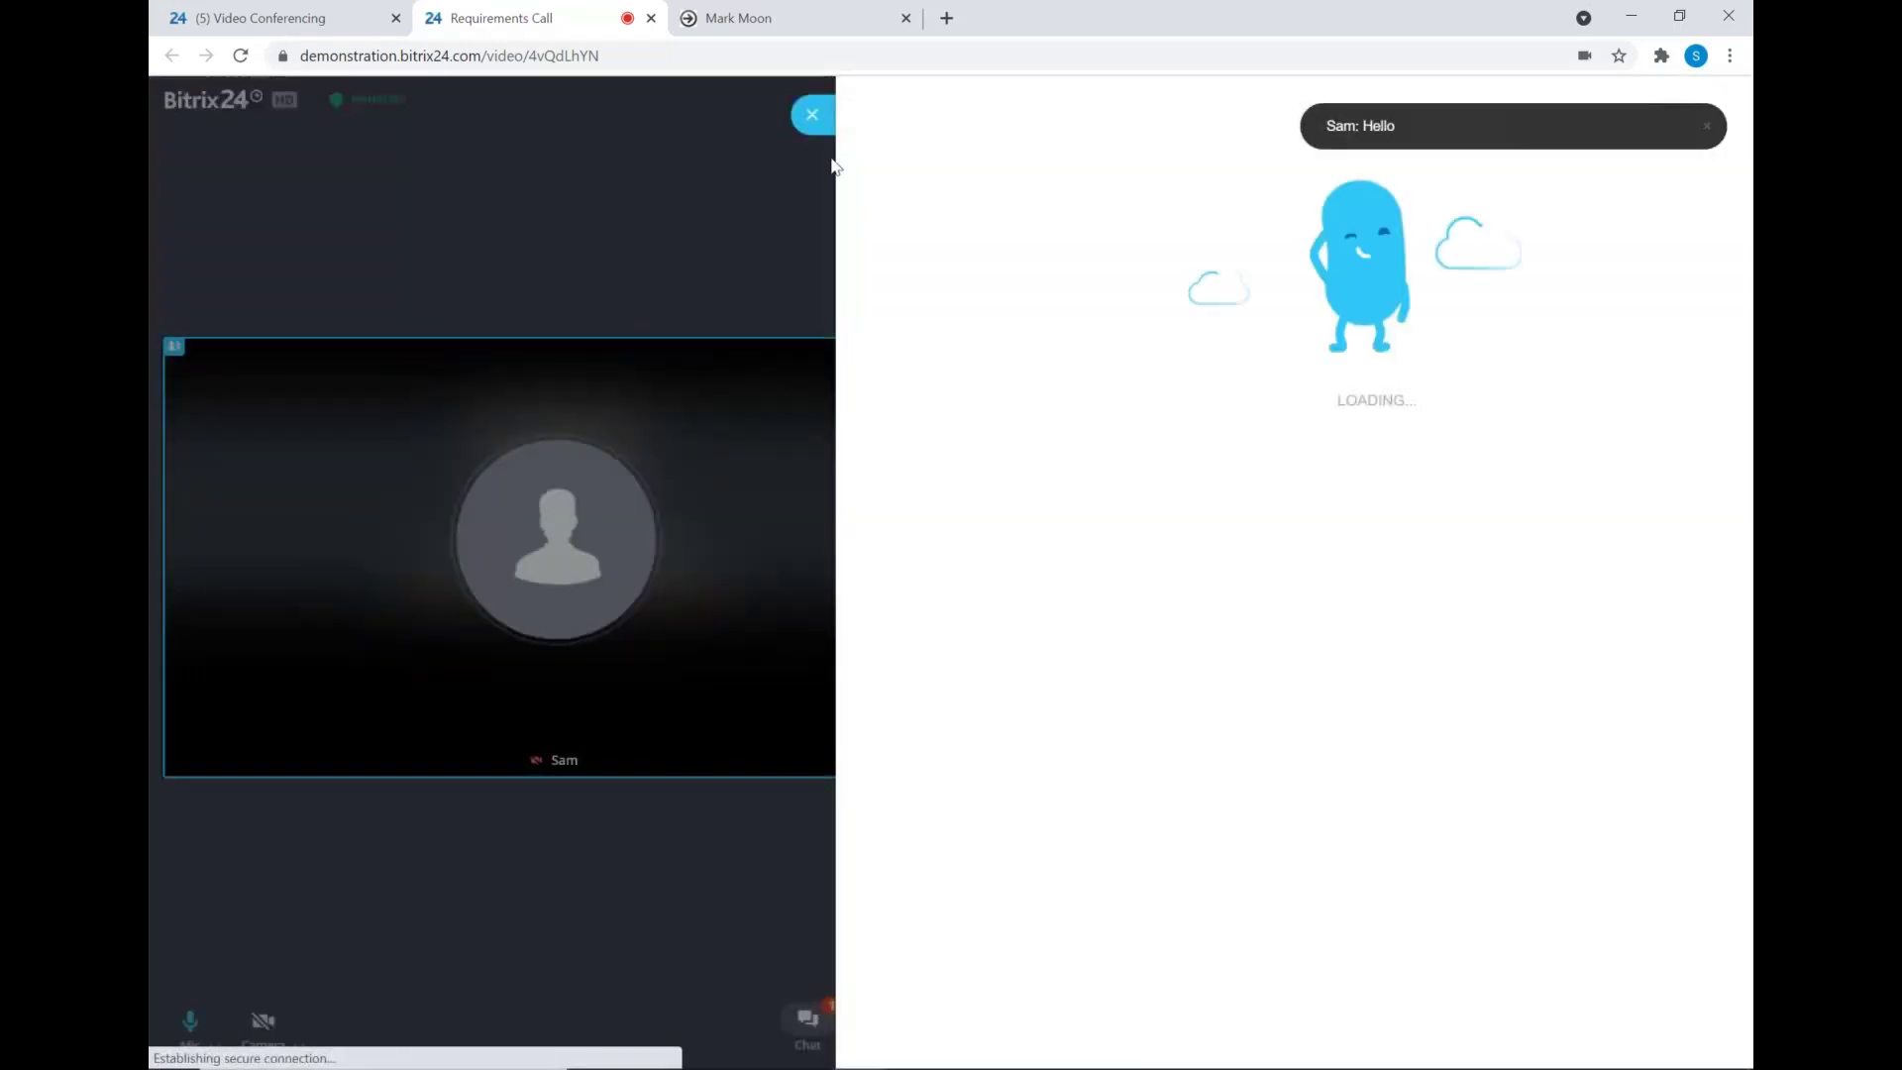
pyautogui.click(812, 117)
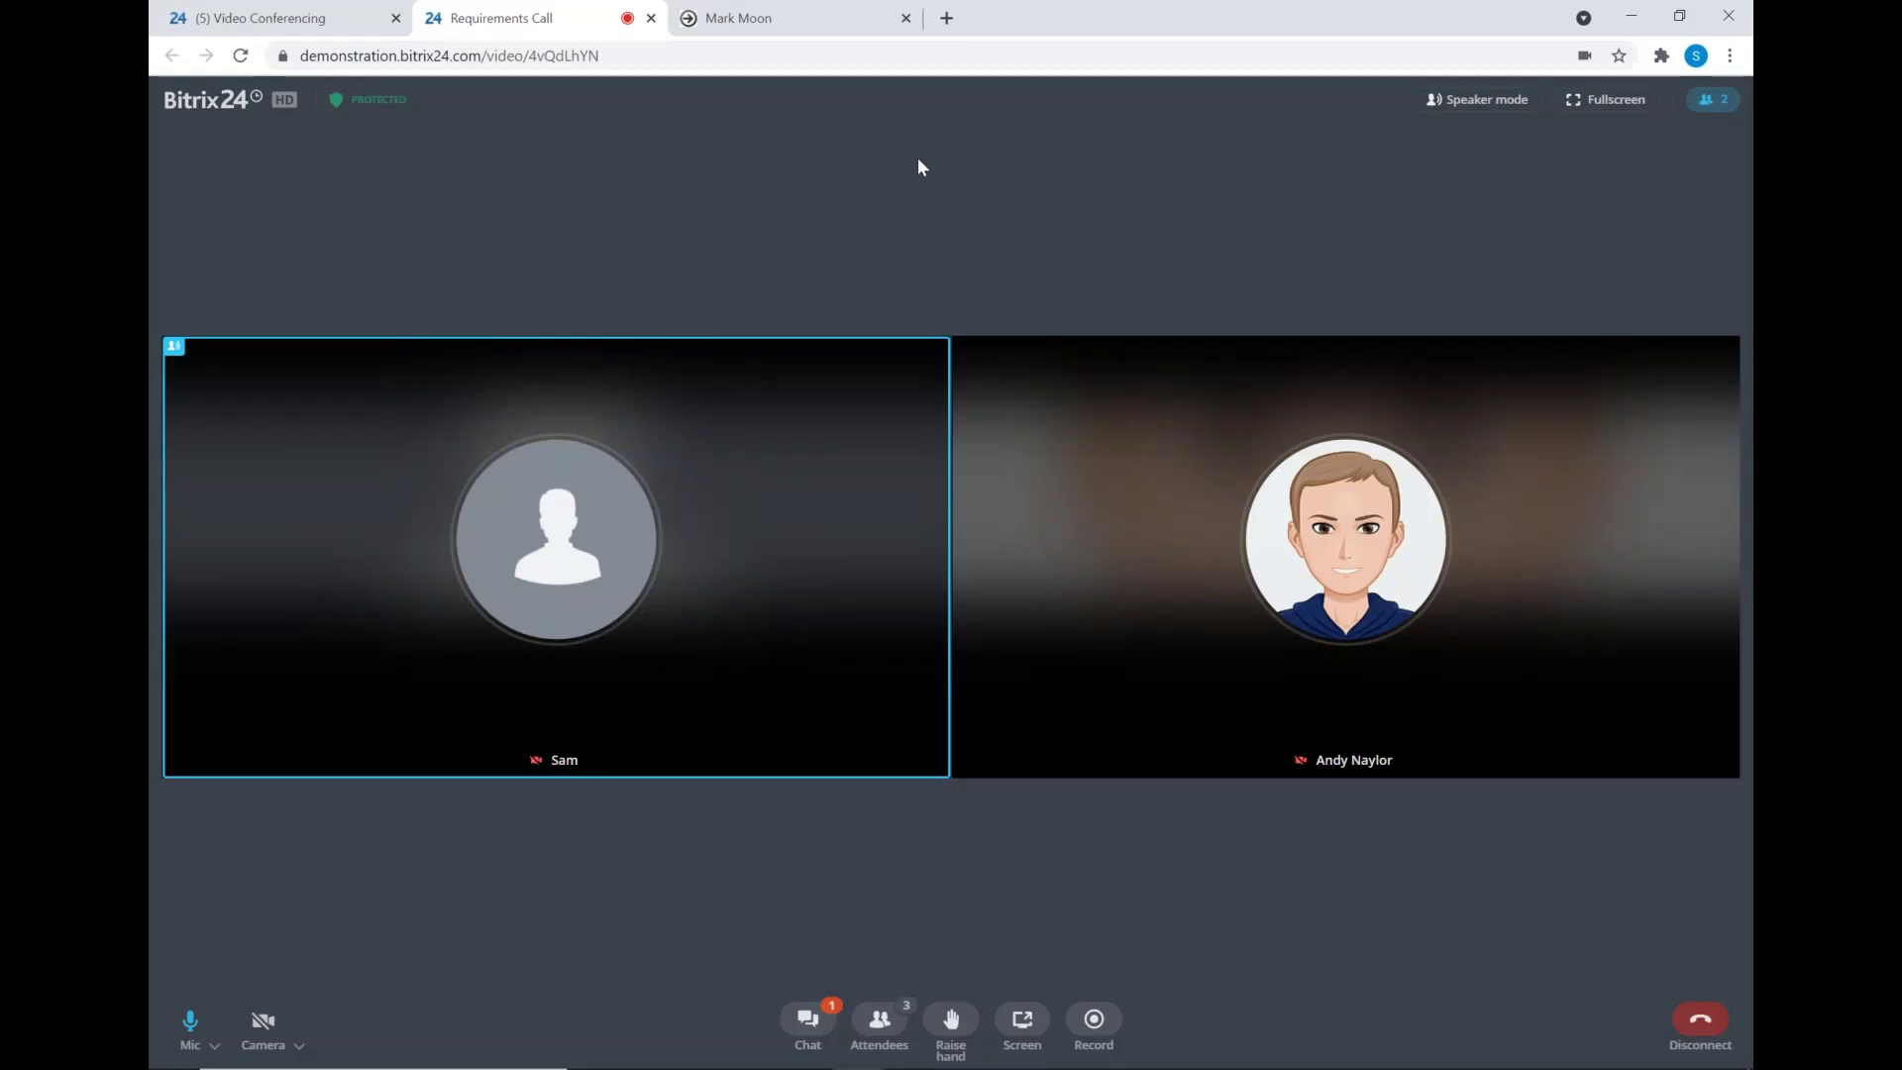
pyautogui.click(189, 1030)
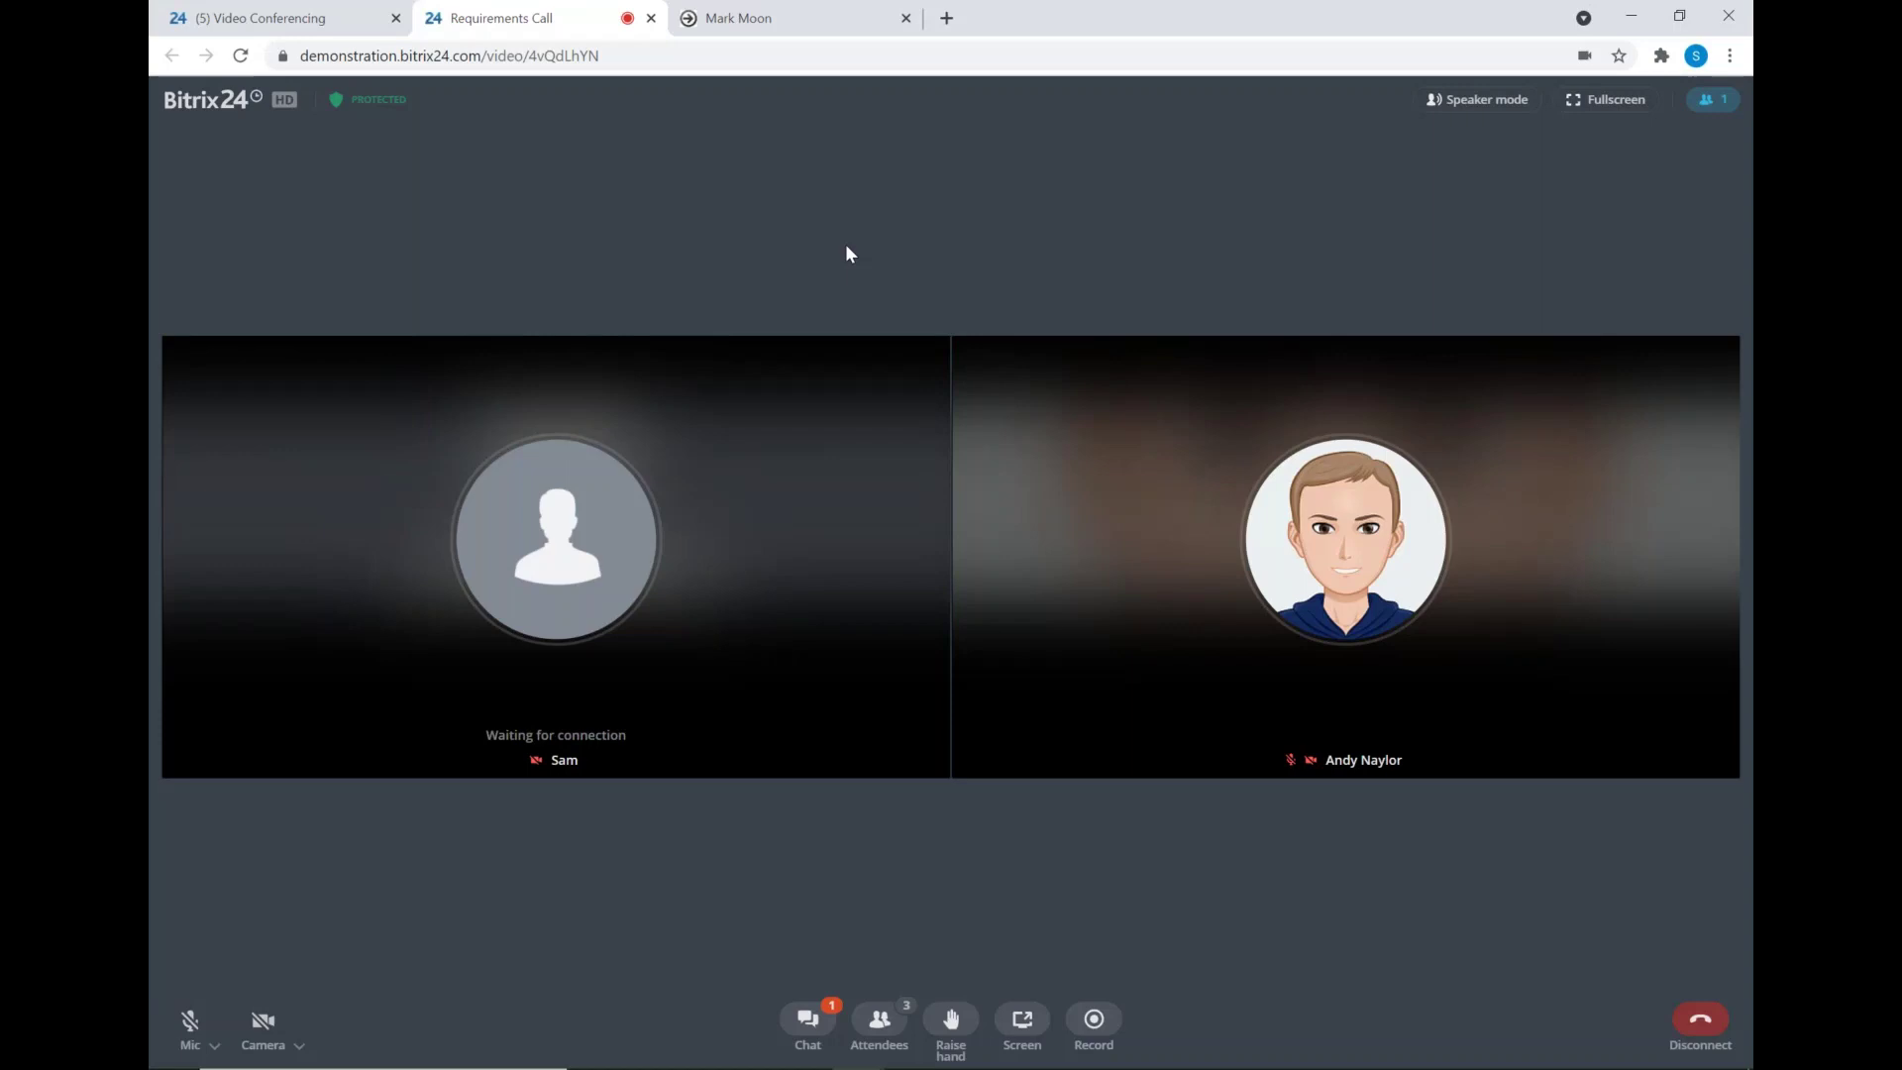
pyautogui.click(273, 19)
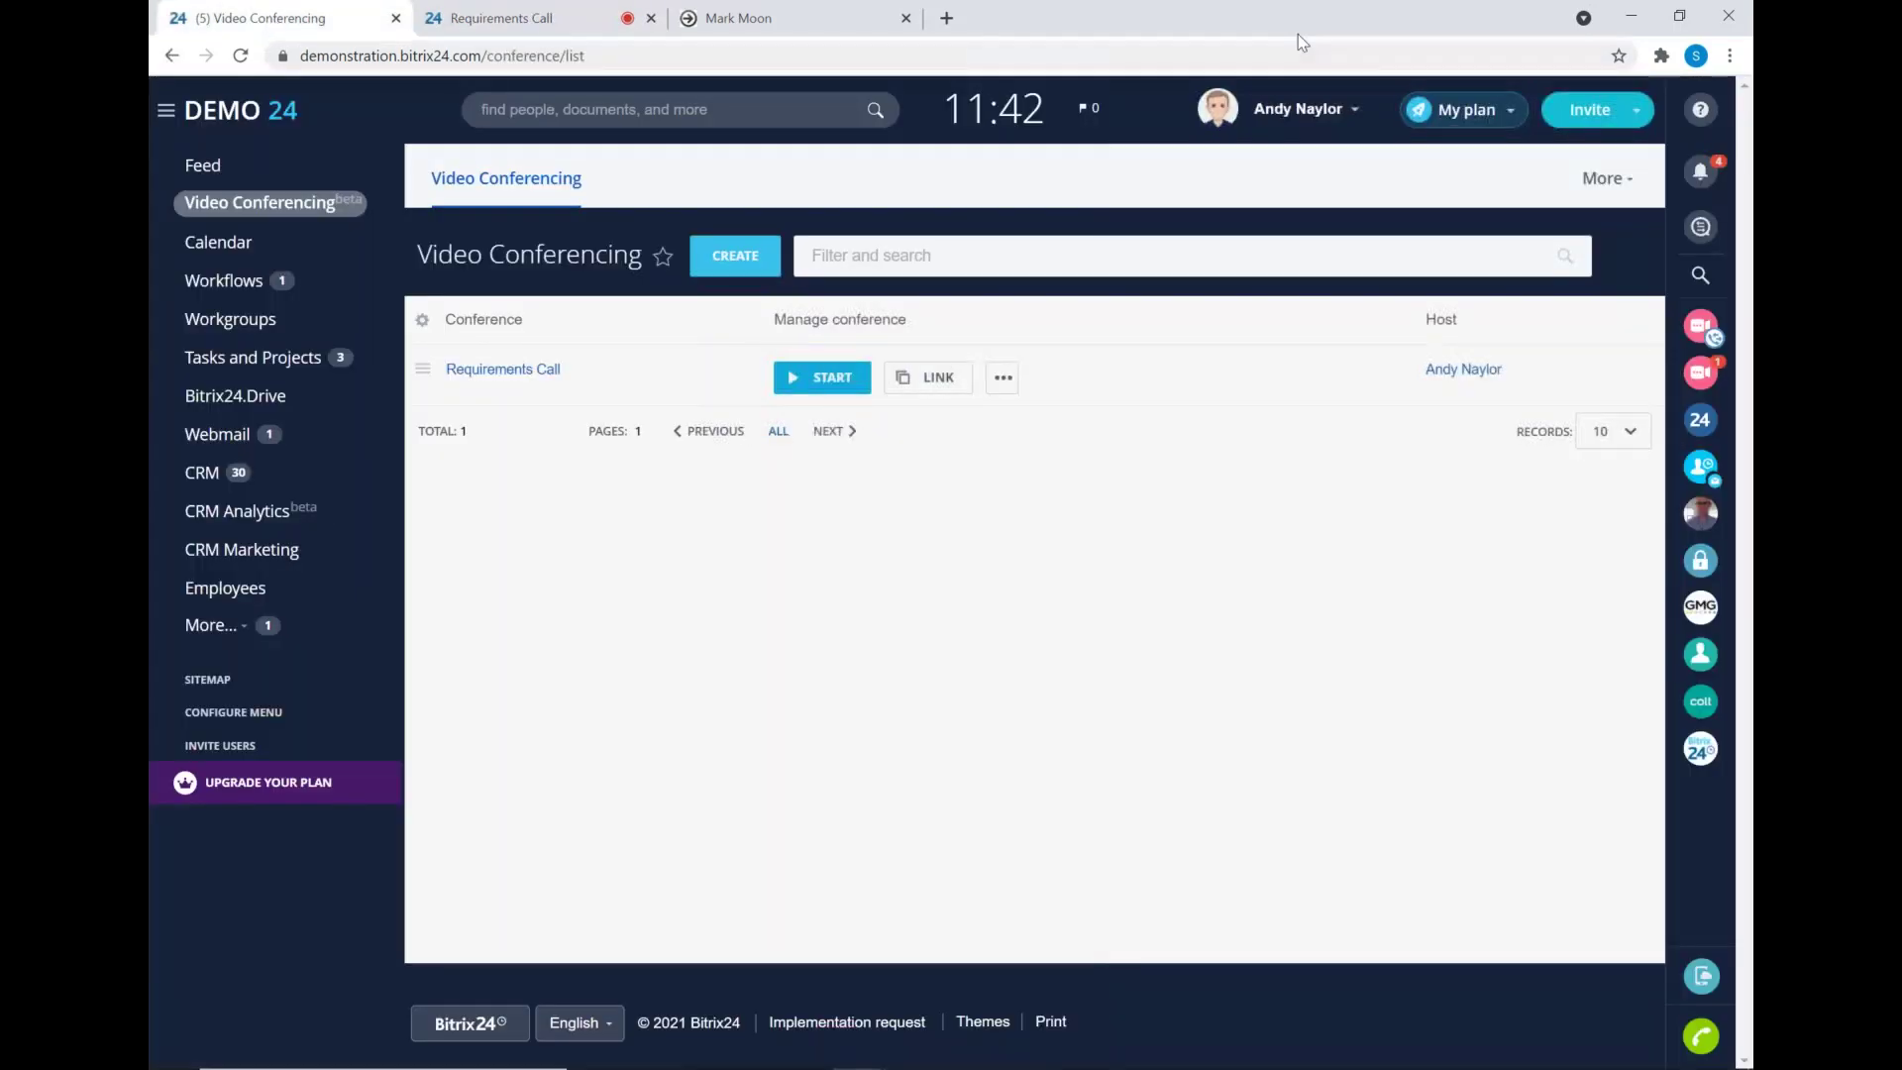